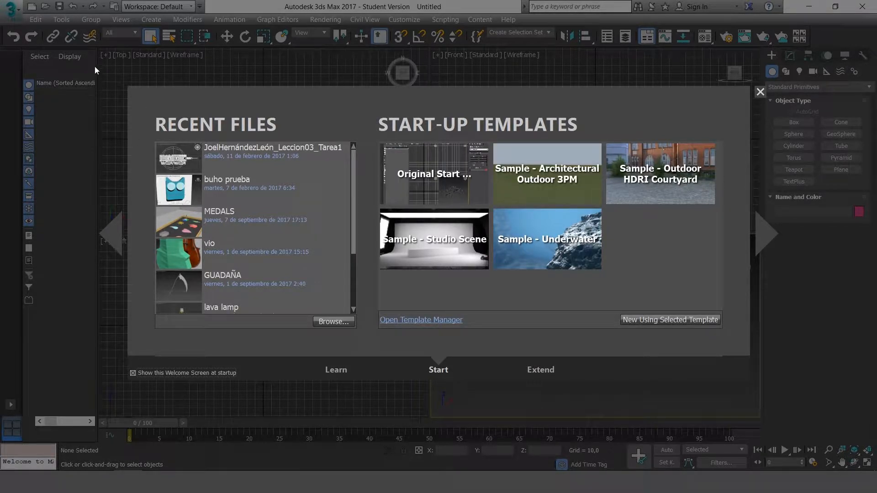
Turn off showing the Welcome Screen at startup and close it.
{"action": "left_click", "coordinate": [133, 373]}
{"action": "left_click", "coordinate": [760, 92]}
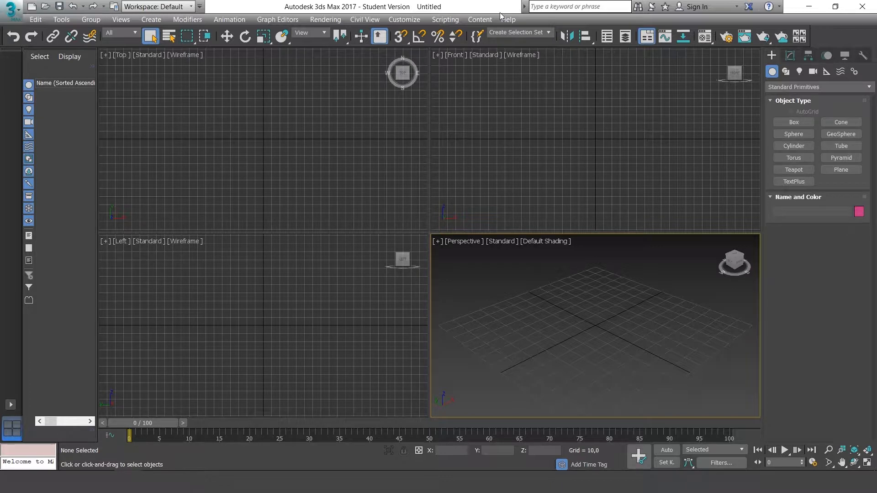
Review the Max, Max.mentalray and DesignVIZ initial settings in the Custom UI and Defaults Switcher, leaving without applying any.
{"action": "left_click", "coordinate": [404, 20]}
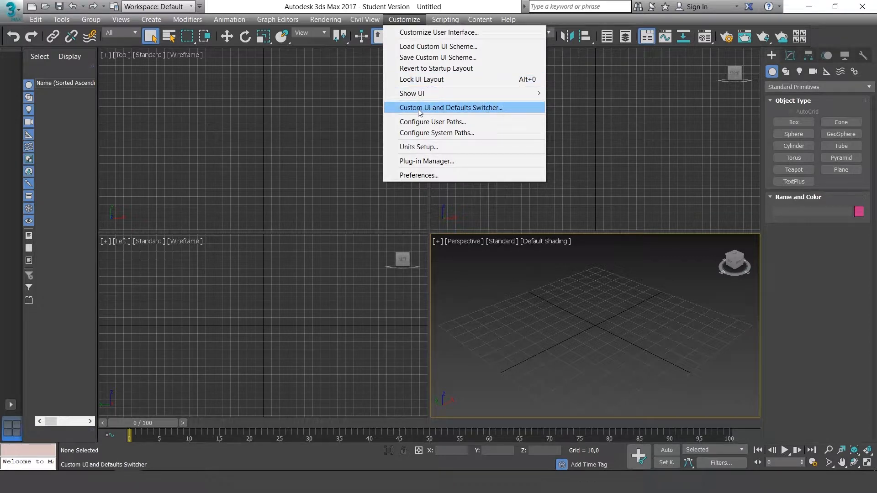
{"action": "left_click", "coordinate": [476, 111]}
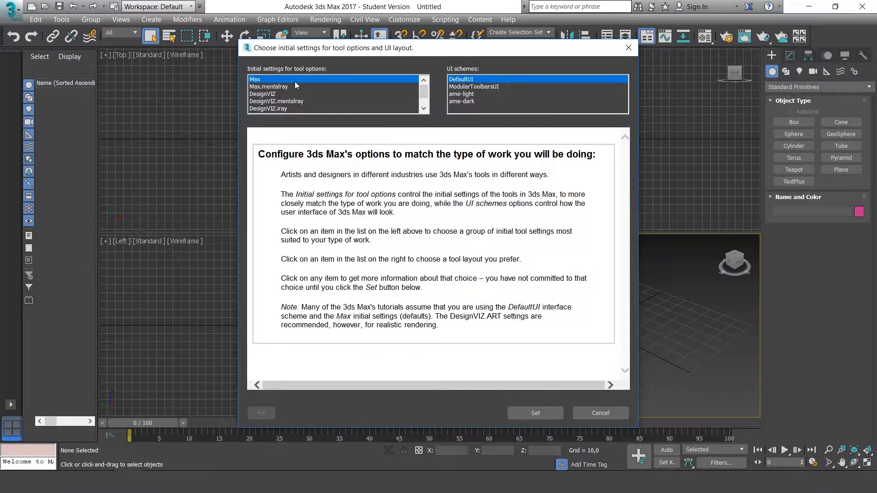
{"action": "left_click", "coordinate": [282, 86]}
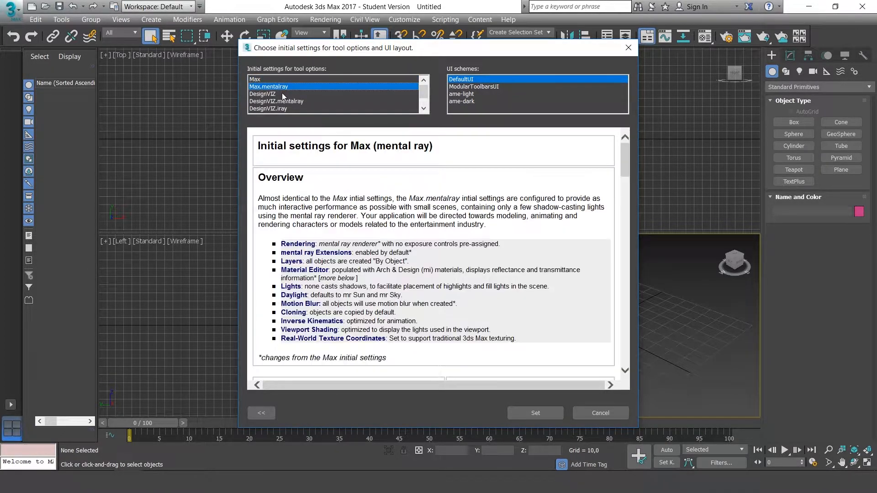
{"action": "left_click", "coordinate": [281, 94]}
{"action": "left_click", "coordinate": [287, 101]}
{"action": "left_click", "coordinate": [288, 108]}
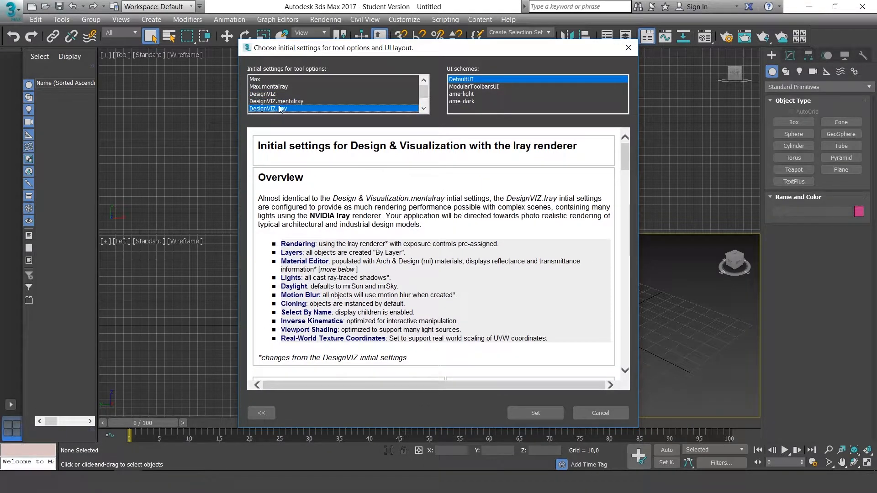
{"action": "left_click", "coordinate": [268, 81]}
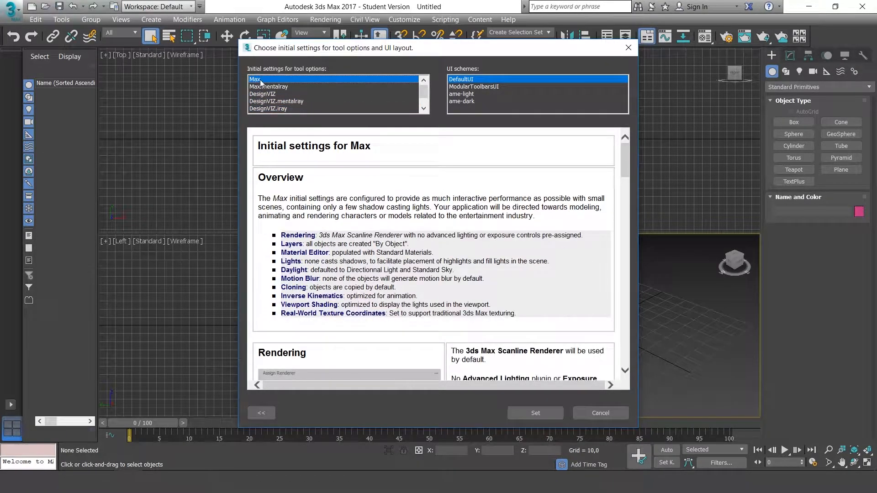
{"action": "left_click", "coordinate": [596, 413]}
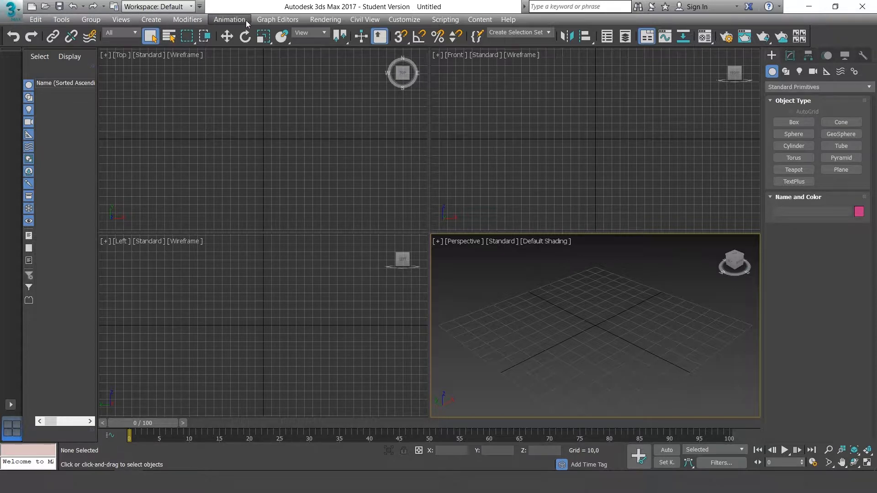
{"action": "left_click", "coordinate": [231, 20]}
{"action": "left_click", "coordinate": [230, 22]}
{"action": "left_click", "coordinate": [274, 20]}
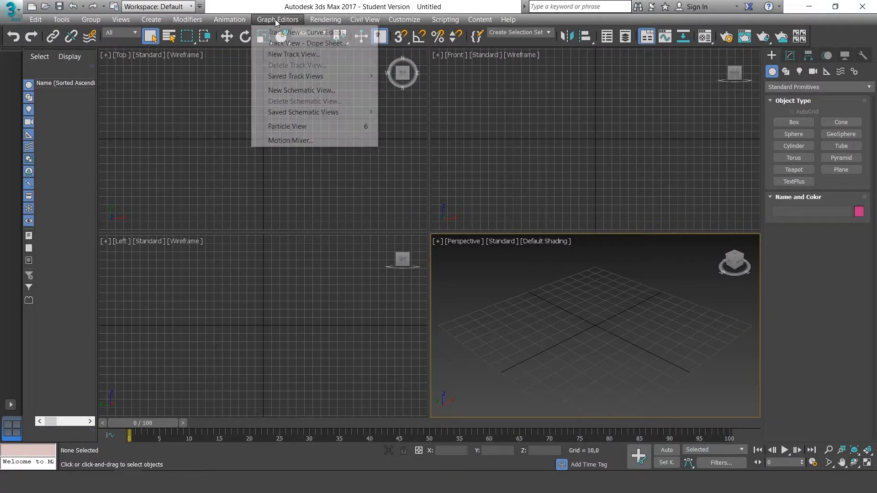
{"action": "left_click", "coordinate": [275, 20]}
{"action": "left_click", "coordinate": [327, 22]}
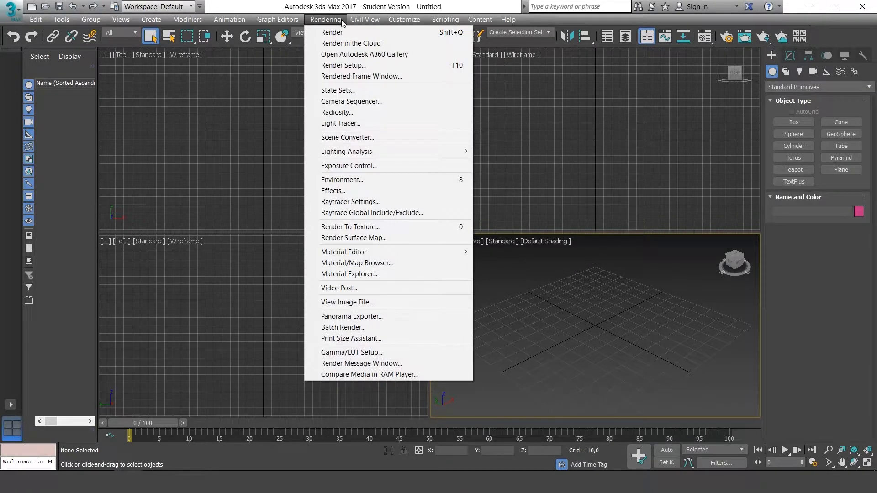
{"action": "left_click", "coordinate": [333, 20]}
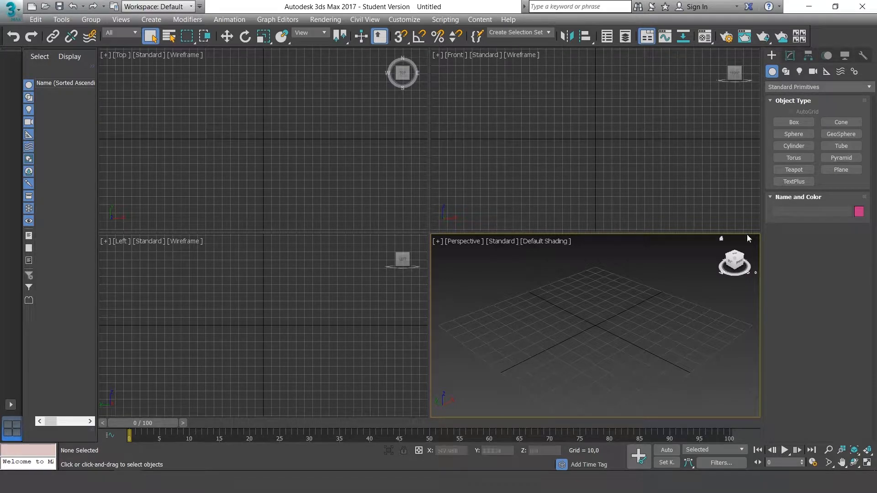
Look through the Modify, Hierarchy, Motion, Display and Utilities sections of the command panel.
{"action": "left_click", "coordinate": [790, 57]}
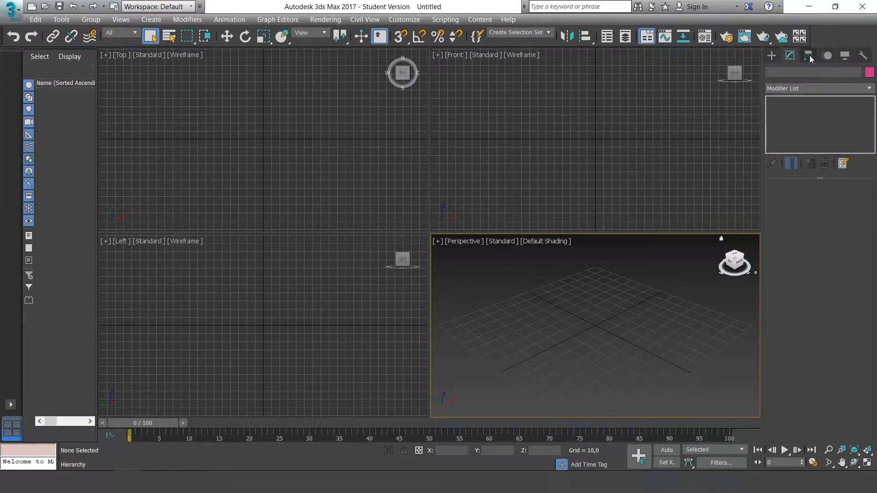
{"action": "left_click", "coordinate": [808, 55]}
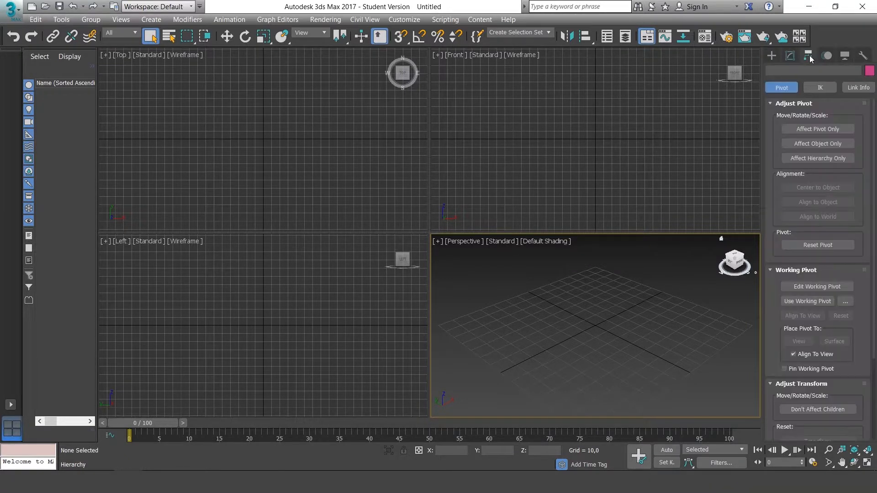
{"action": "left_click", "coordinate": [843, 55]}
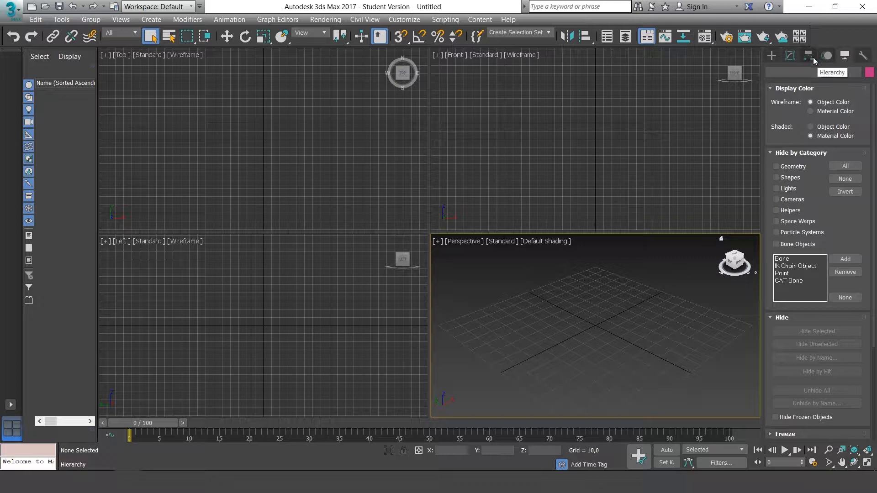
{"action": "left_click", "coordinate": [776, 55]}
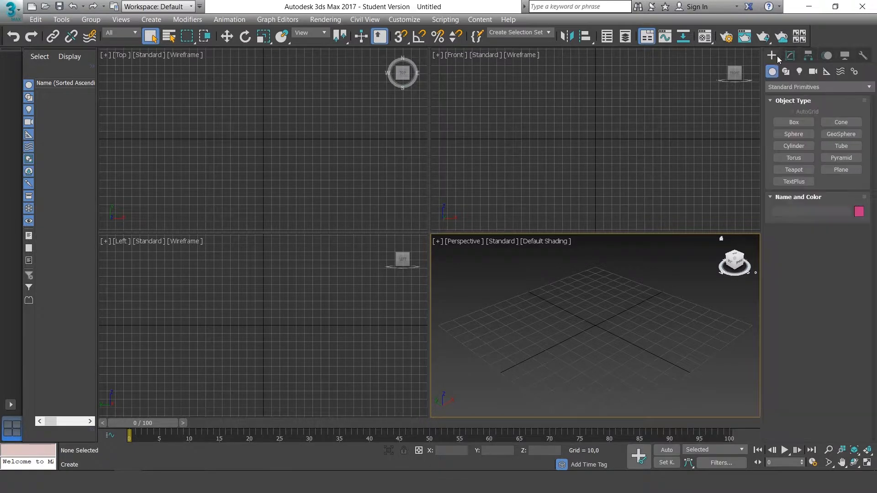
{"action": "left_click", "coordinate": [791, 56]}
{"action": "left_click", "coordinate": [808, 56]}
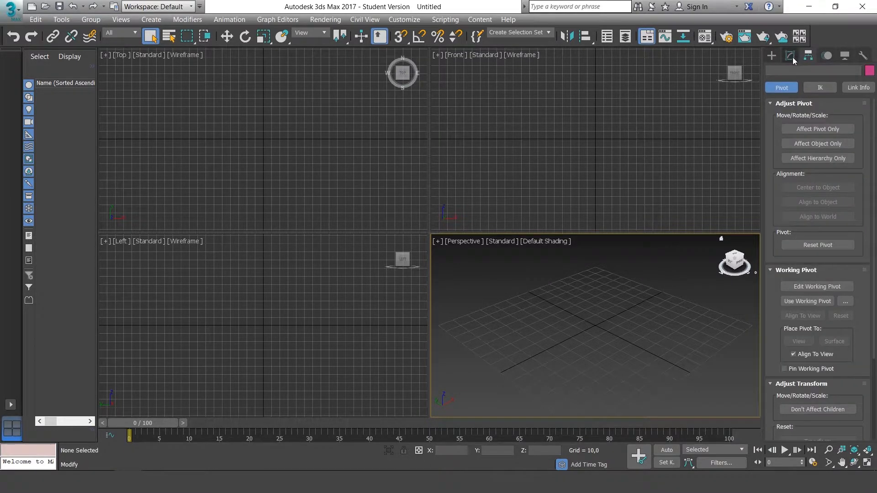
{"action": "left_click", "coordinate": [792, 56]}
{"action": "left_click", "coordinate": [775, 57]}
{"action": "left_click", "coordinate": [827, 55]}
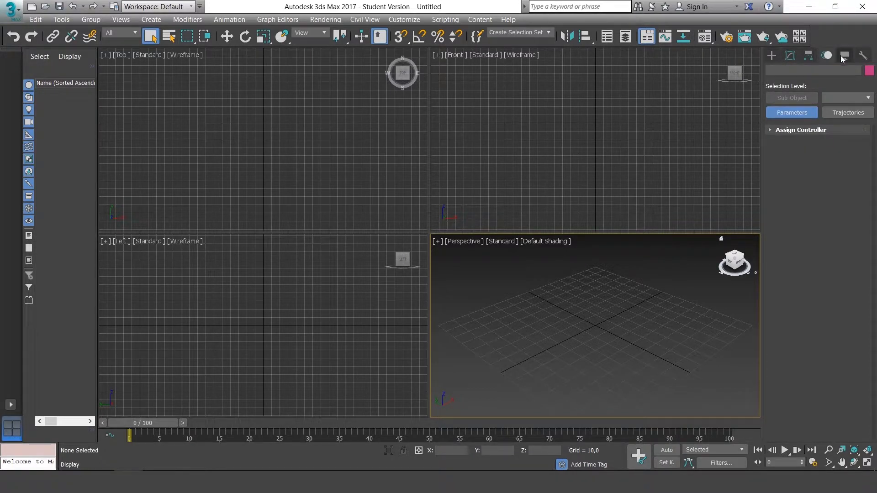
{"action": "left_click", "coordinate": [845, 57]}
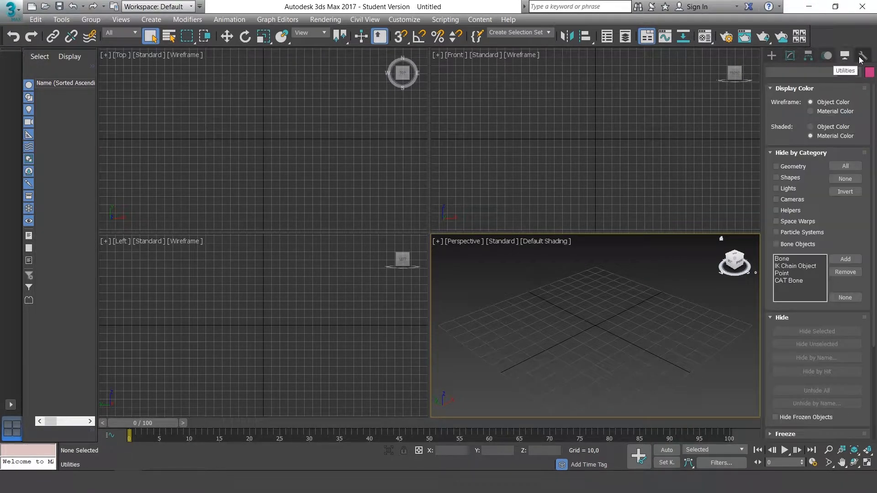
{"action": "left_click", "coordinate": [861, 57]}
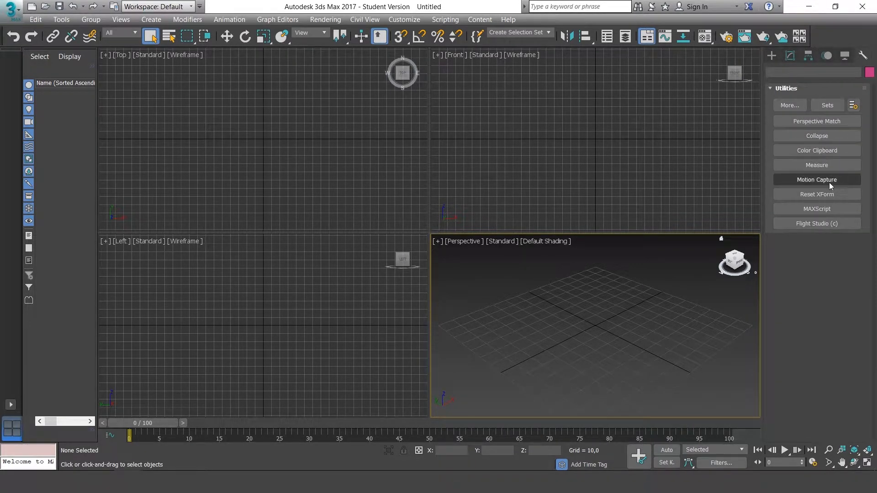
{"action": "left_click", "coordinate": [843, 55]}
{"action": "left_click", "coordinate": [809, 56]}
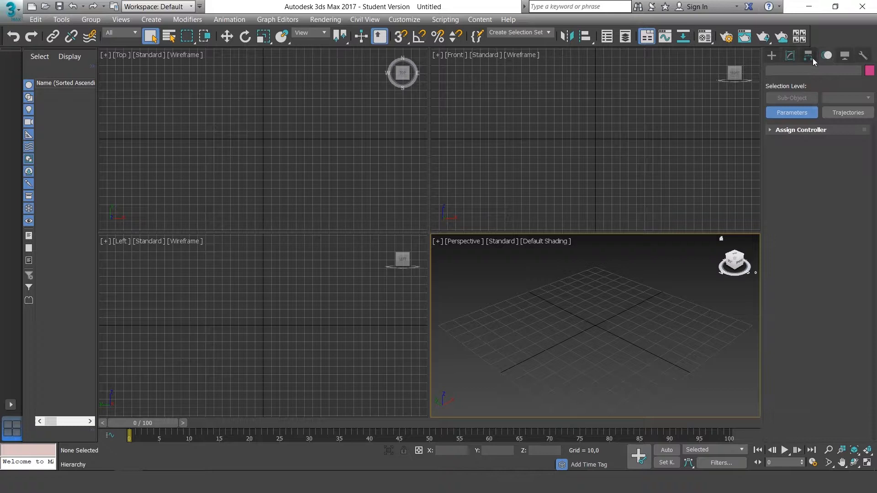
Create a box about 38.4 long, 24 wide and 22.8 high, and beside it a sphere of about 16.9 radius, in the Perspective viewport.
{"action": "left_click", "coordinate": [772, 56]}
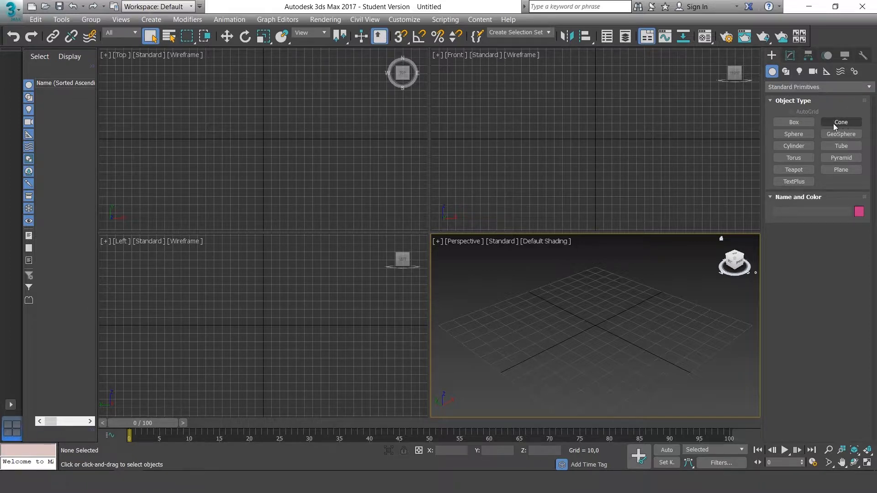
{"action": "left_click", "coordinate": [796, 122]}
{"action": "left_click_drag", "start_coordinate": [618, 342], "coordinate": [601, 297]}
{"action": "left_click", "coordinate": [599, 269]}
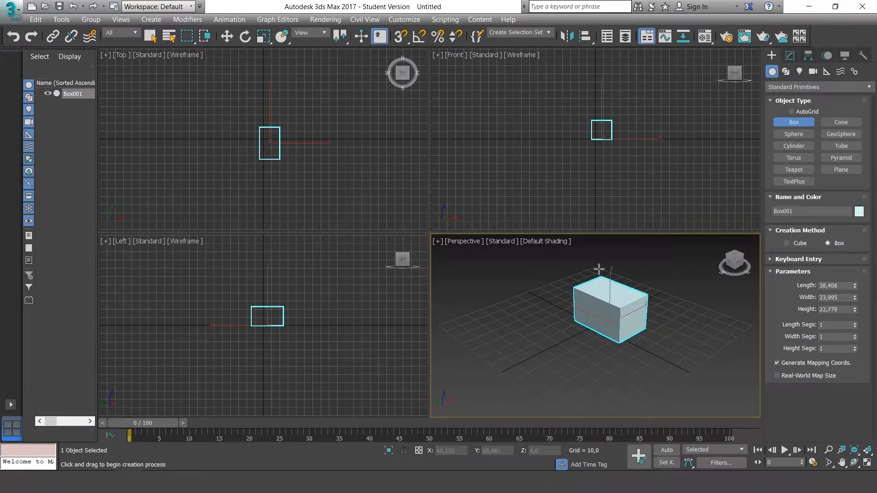
{"action": "left_click", "coordinate": [793, 134]}
{"action": "left_click_drag", "start_coordinate": [551, 347], "coordinate": [602, 315]}
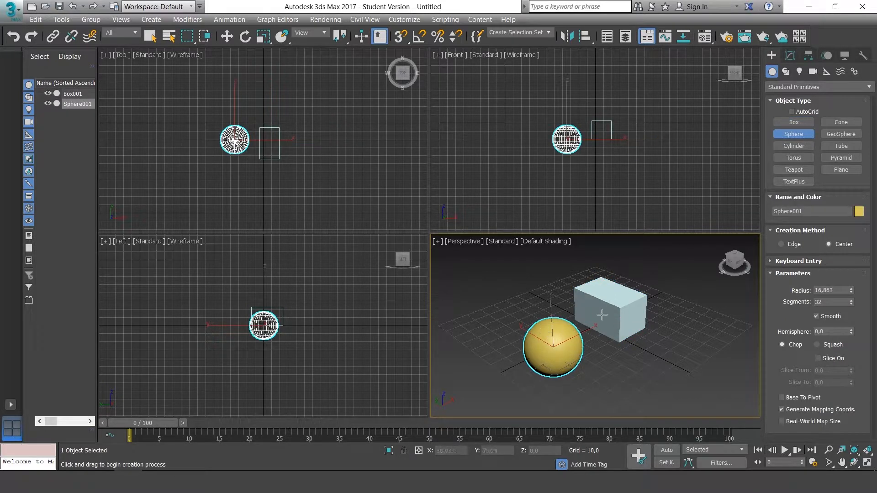
Examine the creatable object categories, covering Extended Primitives, splines, lights, cameras and helpers, and return to geometry.
{"action": "left_click", "coordinate": [869, 88]}
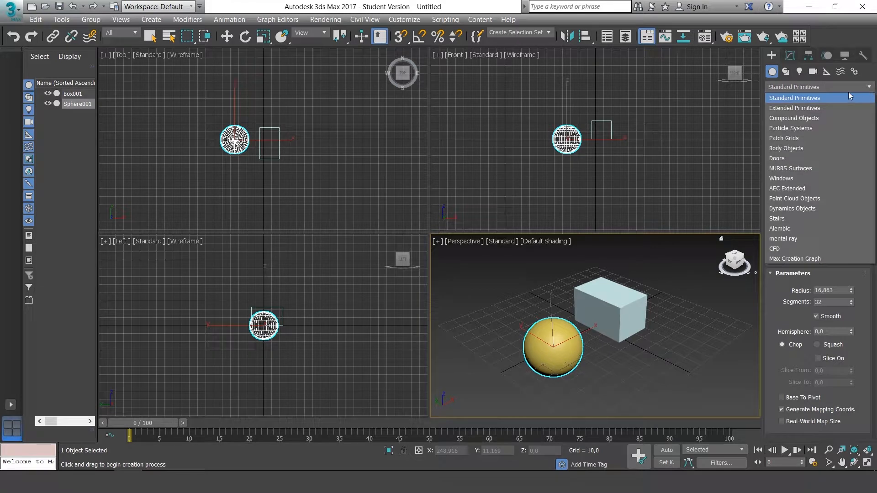
{"action": "left_click", "coordinate": [819, 107]}
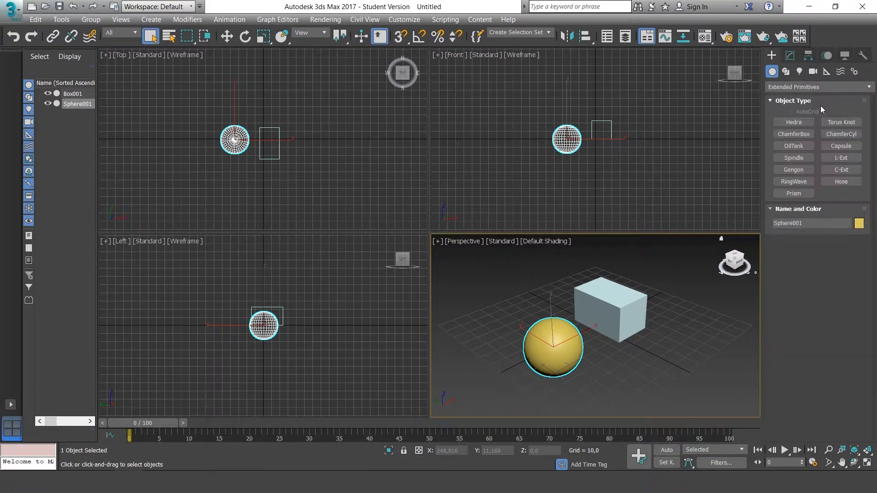
{"action": "left_click", "coordinate": [861, 87]}
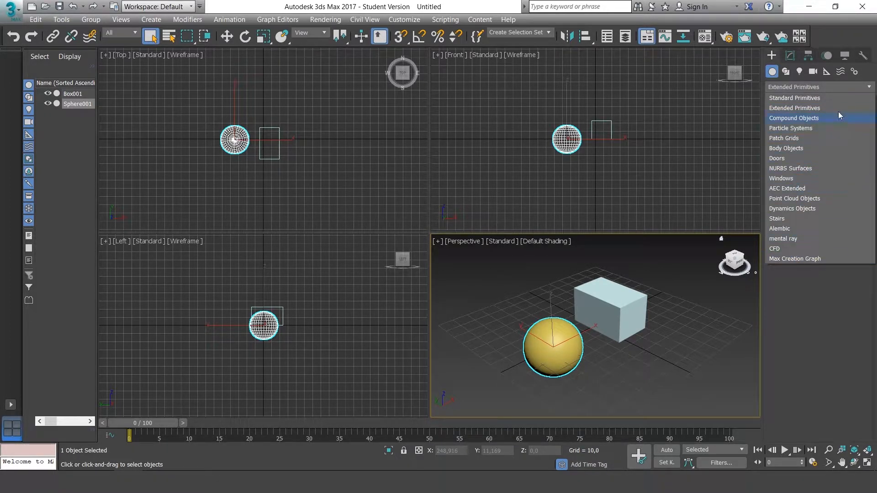
{"action": "left_click", "coordinate": [868, 88]}
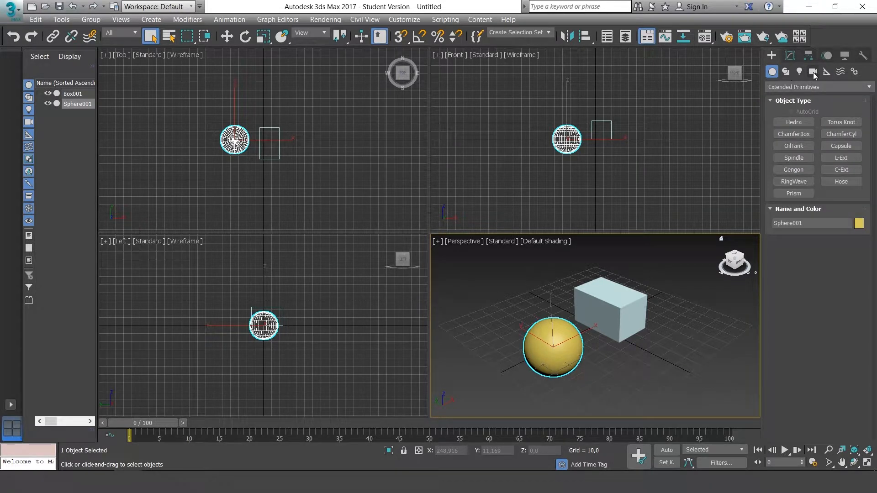
{"action": "left_click", "coordinate": [789, 72]}
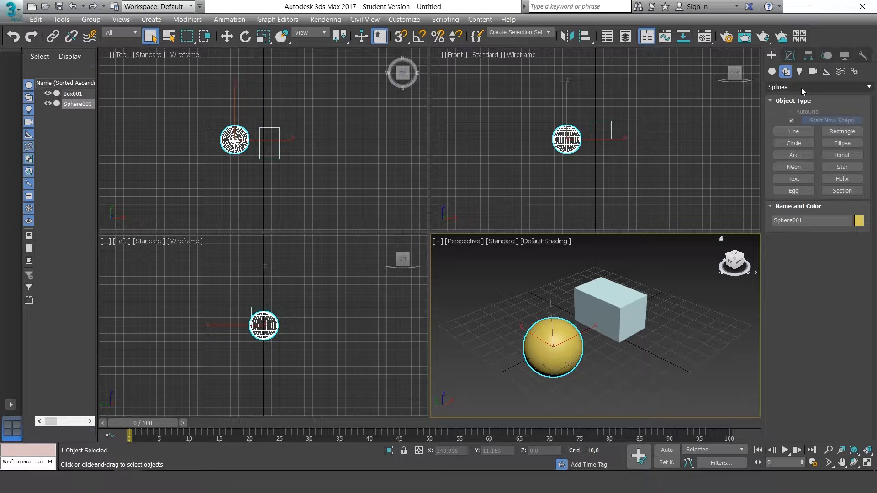
{"action": "left_click", "coordinate": [798, 72]}
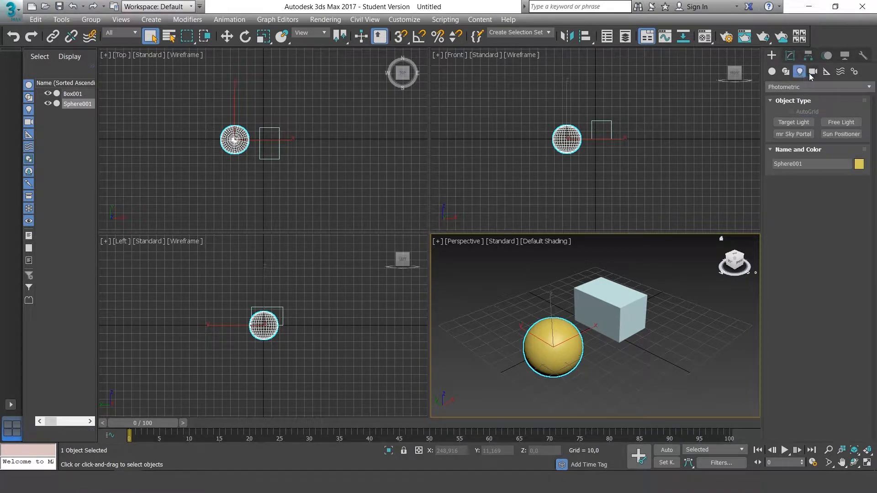
{"action": "left_click", "coordinate": [812, 72]}
{"action": "left_click", "coordinate": [826, 72]}
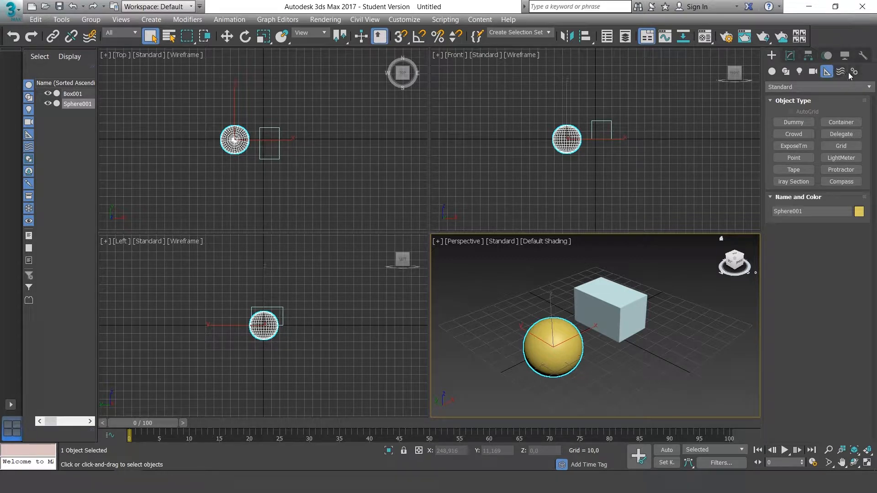
{"action": "left_click", "coordinate": [775, 71]}
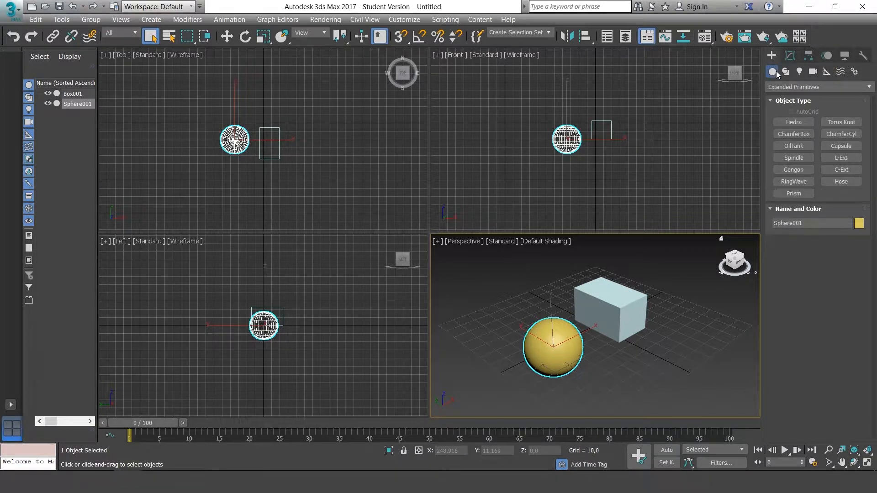
Inspect the editable parameters of the sphere and the box, and the hierarchy pivot options for both objects.
{"action": "left_click", "coordinate": [790, 56]}
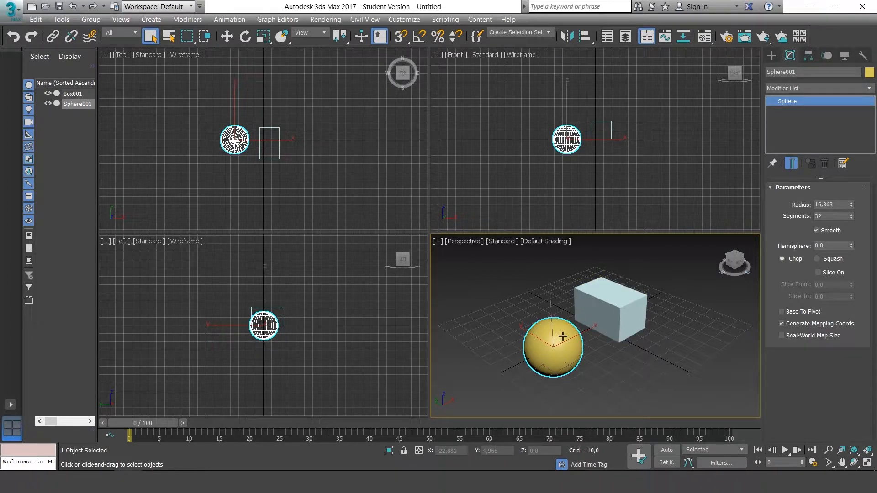
{"action": "left_click", "coordinate": [614, 315]}
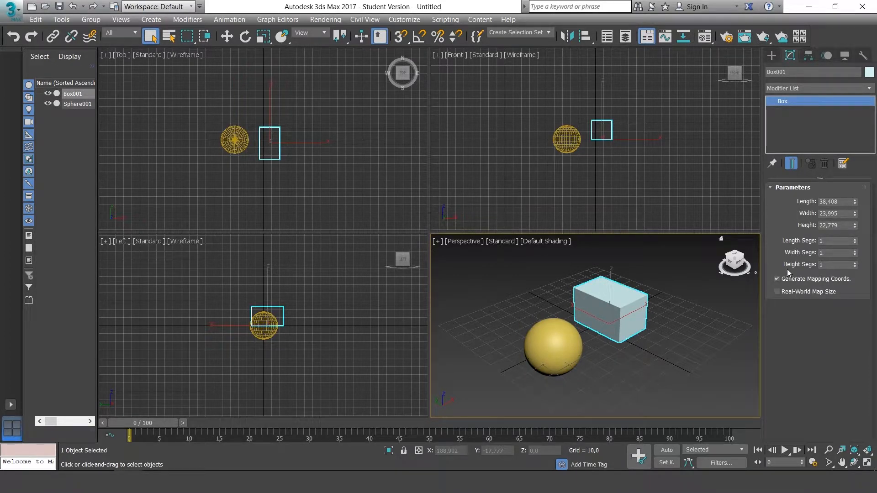
{"action": "double_click", "coordinate": [828, 225]}
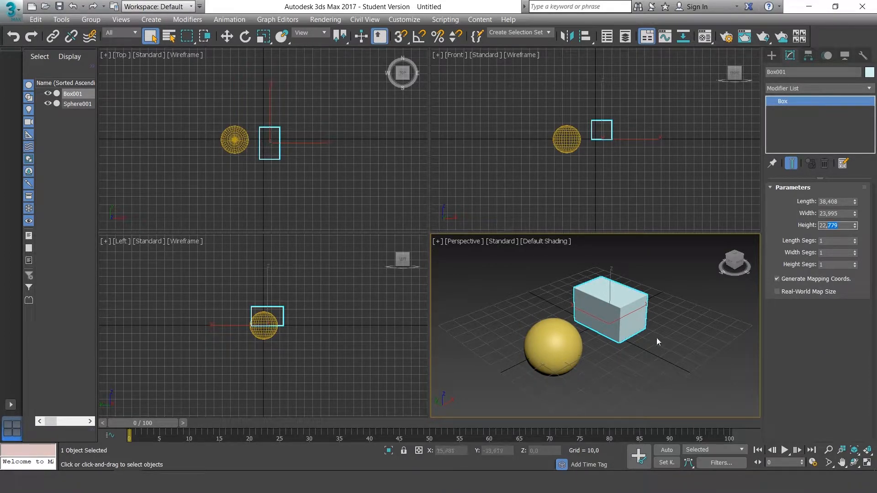
{"action": "left_click", "coordinate": [806, 57]}
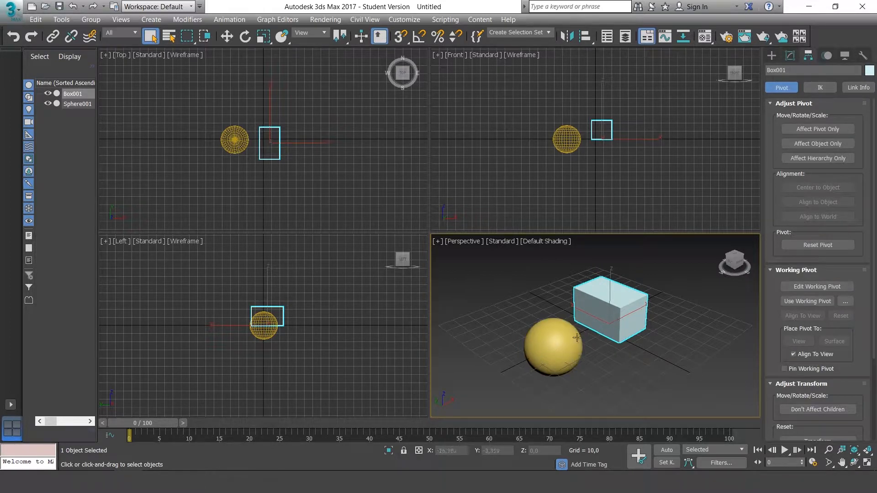
{"action": "left_click", "coordinate": [558, 345]}
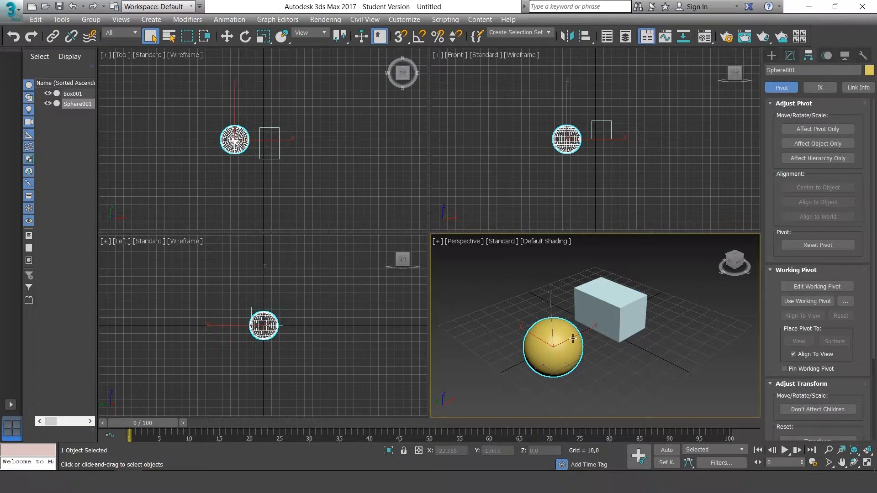
Toggle Affect Pivot Only on and off for the sphere and look through the remaining pivot, working pivot and transform options.
{"action": "left_click", "coordinate": [821, 129]}
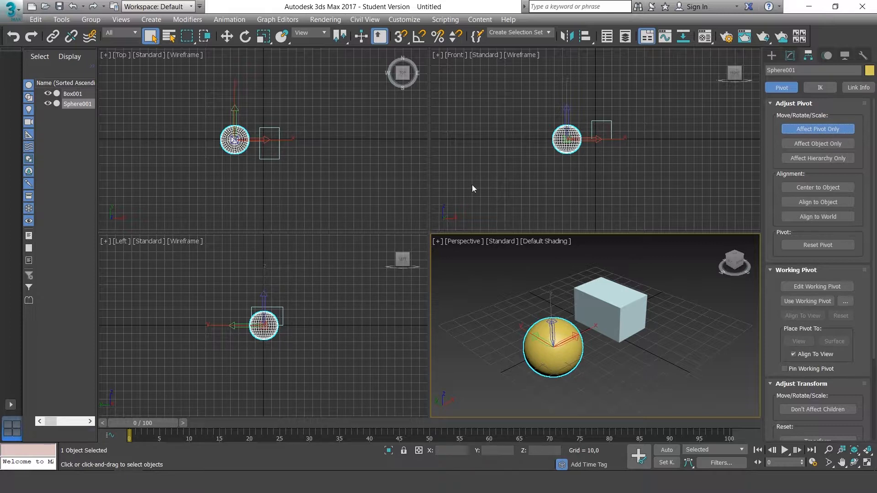
{"action": "left_click", "coordinate": [824, 129]}
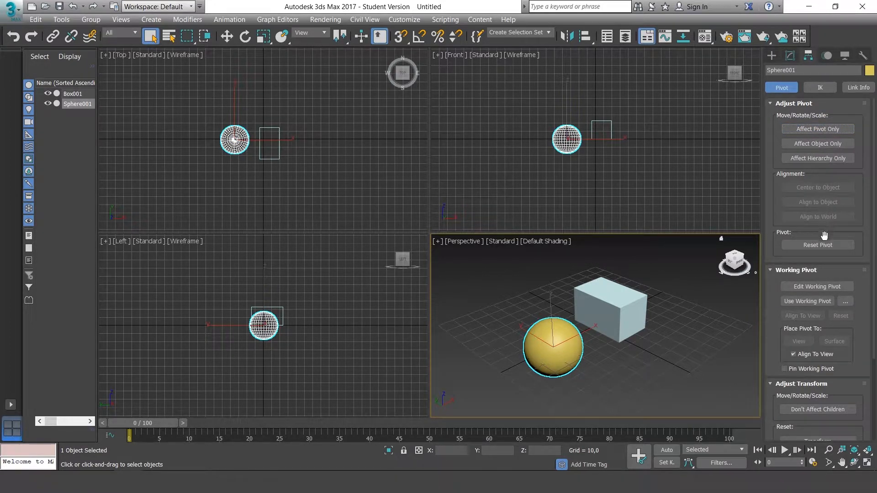
{"action": "scroll", "coordinate": [820, 277], "scroll_direction": "down", "scroll_amount": 5}
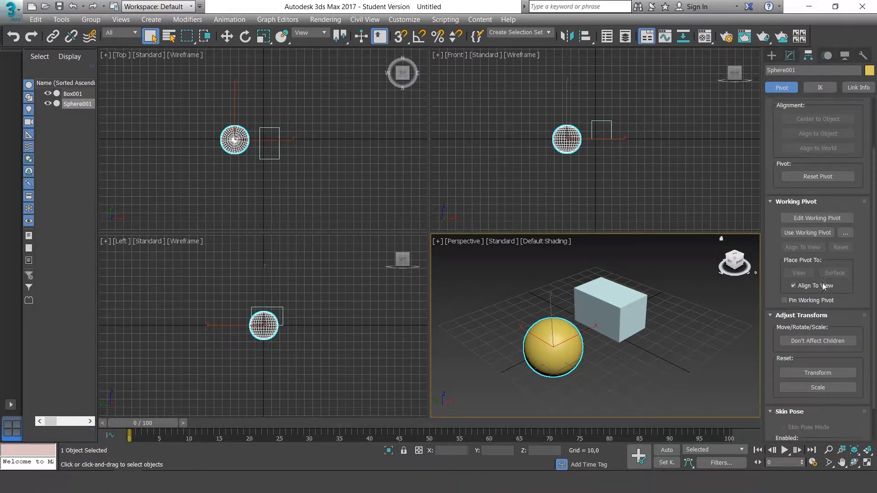
{"action": "scroll", "coordinate": [832, 317], "scroll_direction": "up", "scroll_amount": 5}
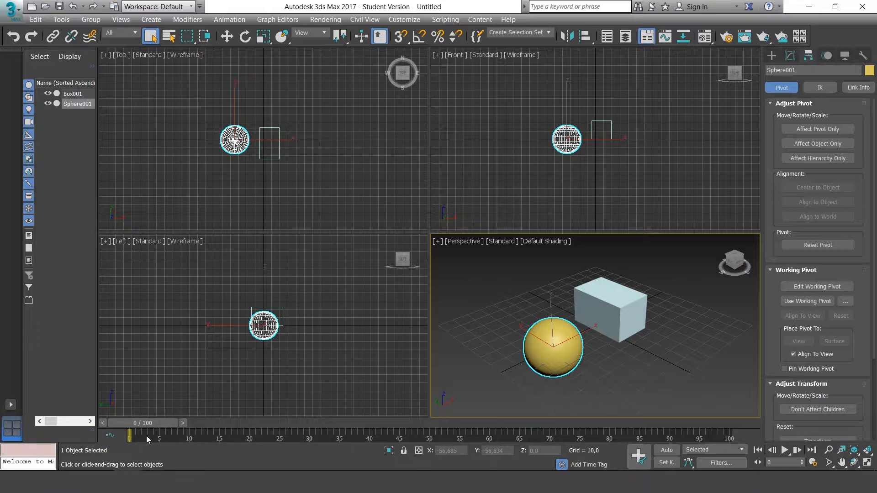
Look at the time slider, the Extended Primitives creation options and the workspace choices.
{"action": "left_click_drag", "start_coordinate": [154, 425], "coordinate": [131, 433]}
{"action": "left_click", "coordinate": [776, 56]}
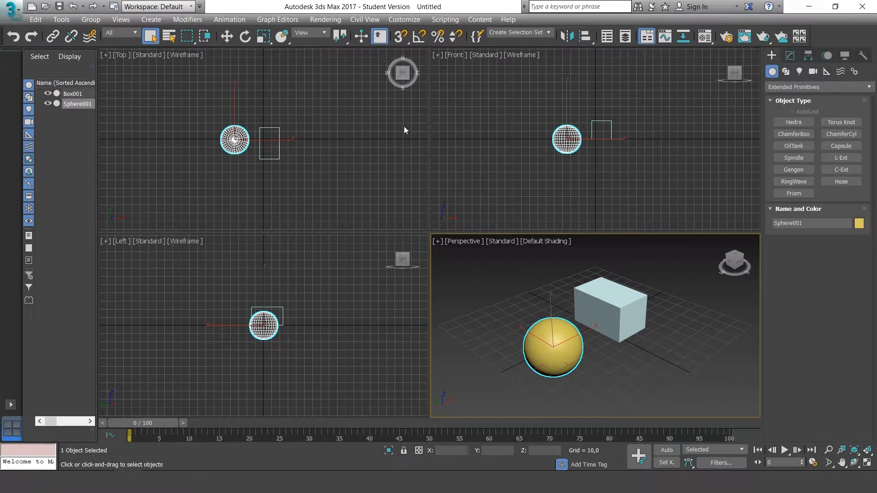
{"action": "left_click", "coordinate": [189, 8]}
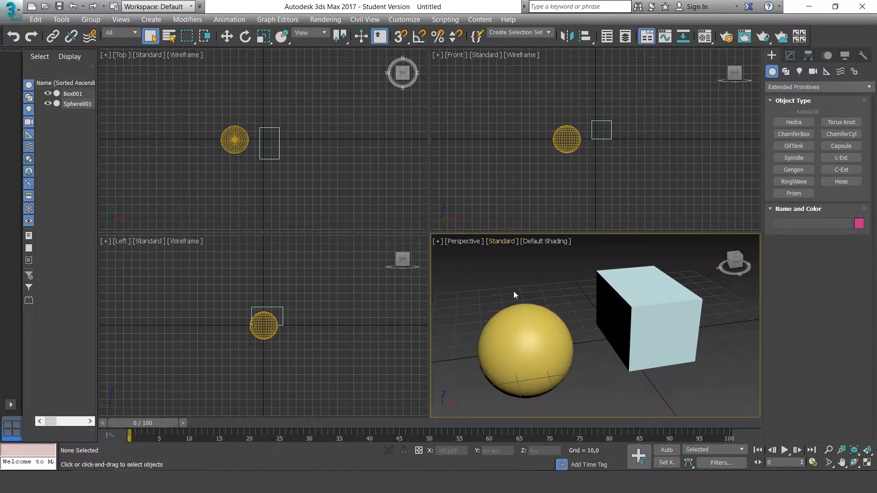
Activate the Front, Top, Left and Perspective viewports in turn to compare their views of the box and sphere.
{"action": "left_click", "coordinate": [516, 170]}
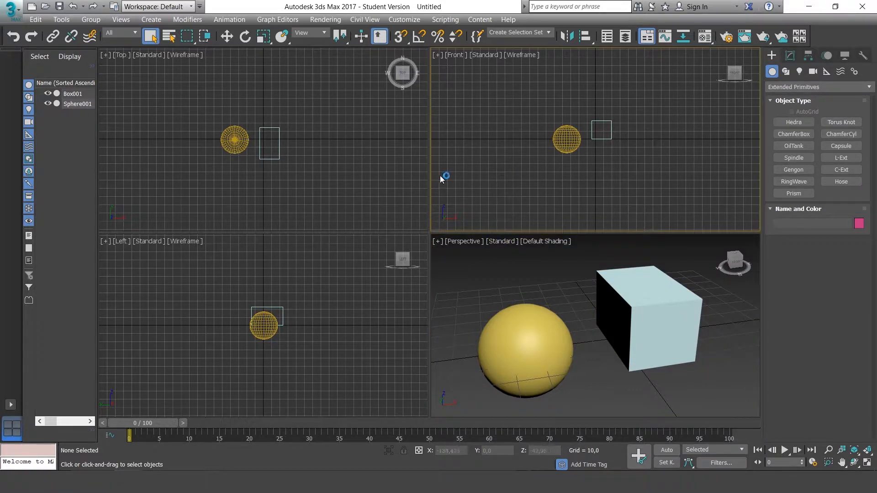
{"action": "left_click", "coordinate": [376, 194]}
{"action": "left_click", "coordinate": [360, 286]}
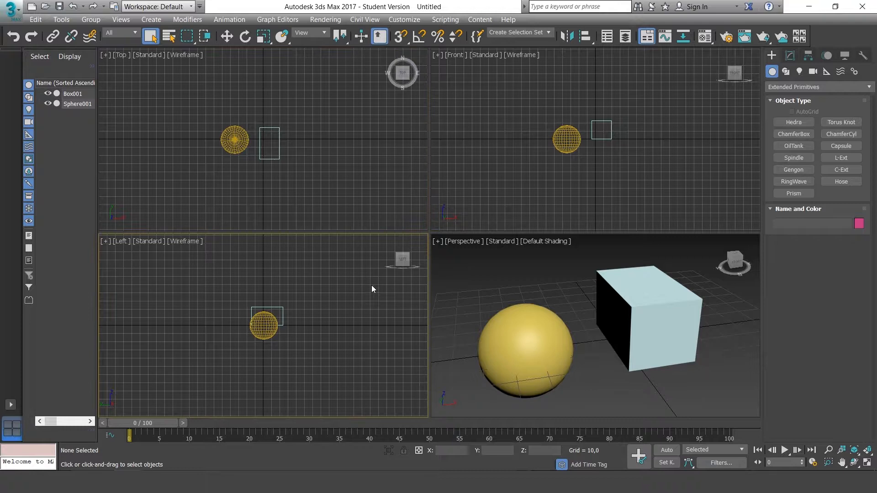
{"action": "left_click", "coordinate": [487, 276]}
{"action": "left_click", "coordinate": [484, 190]}
{"action": "left_click", "coordinate": [331, 178]}
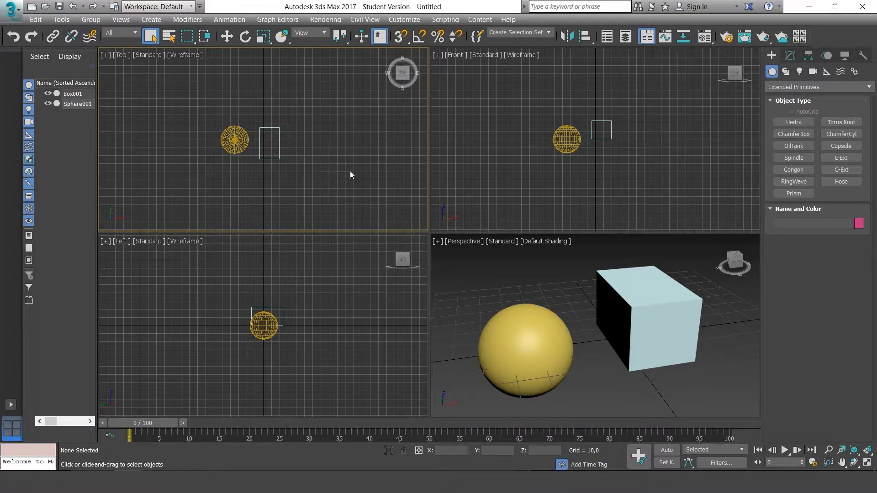
Preview the available viewport arrangements in the Viewport Configuration layout settings, reselect the four equal views, and cancel the dialog.
{"action": "left_click", "coordinate": [438, 244]}
{"action": "left_click", "coordinate": [437, 242]}
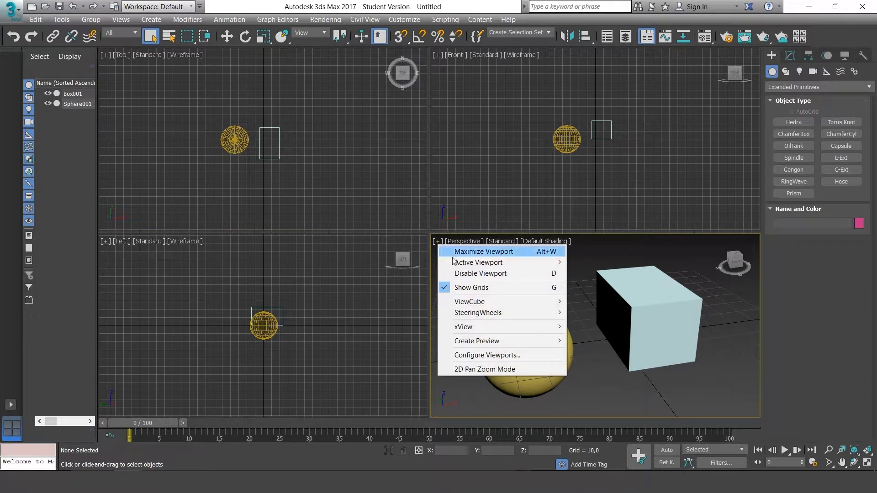
{"action": "left_click", "coordinate": [485, 355]}
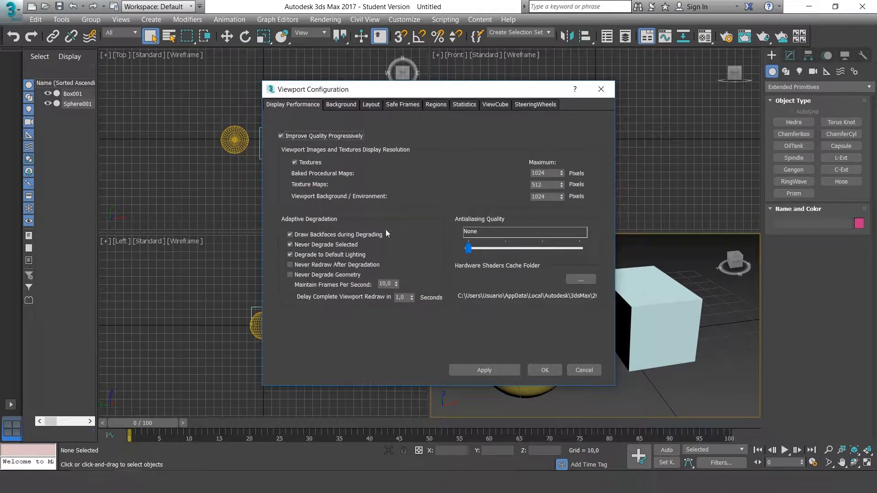
{"action": "left_click", "coordinate": [371, 106]}
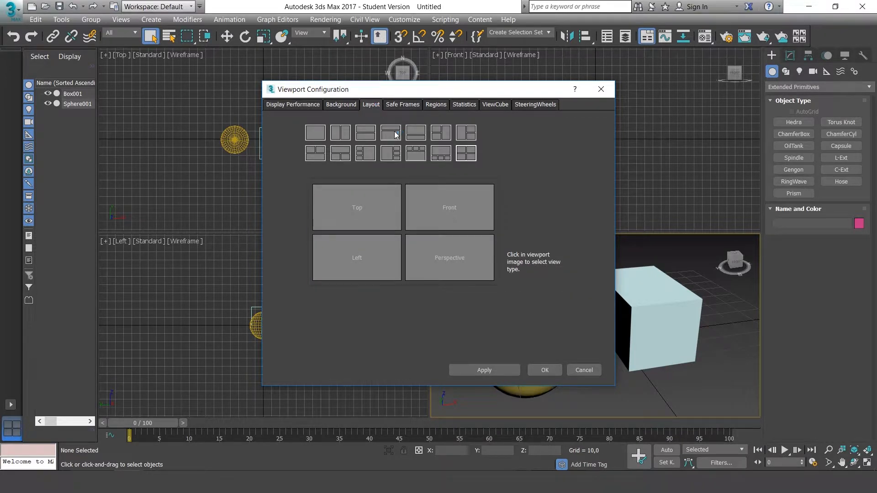
{"action": "left_click", "coordinate": [339, 136]}
{"action": "left_click", "coordinate": [367, 137]}
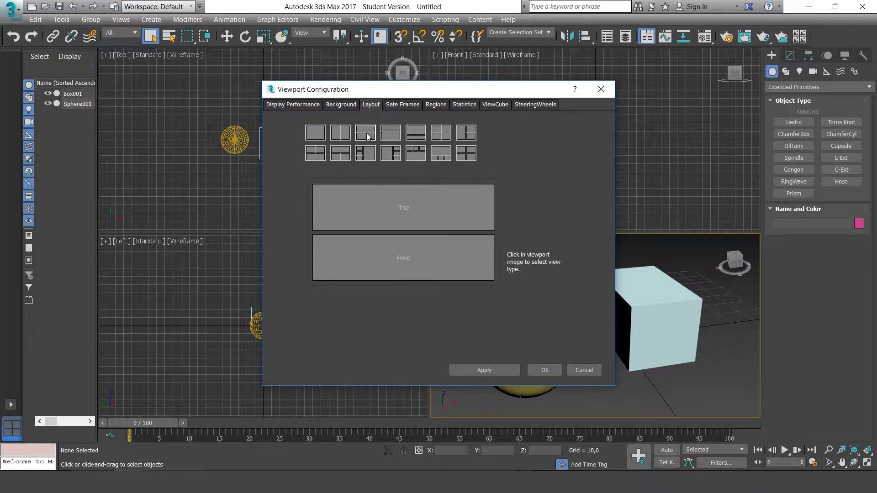
{"action": "left_click", "coordinate": [392, 135]}
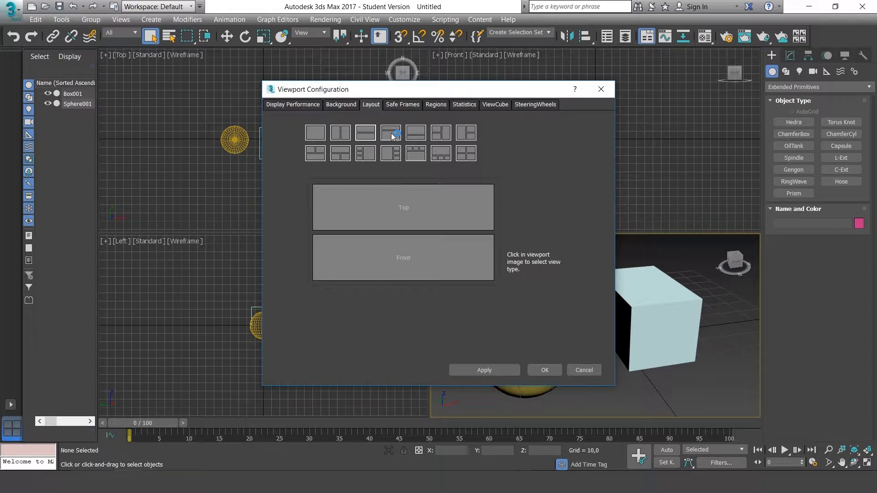
{"action": "left_click", "coordinate": [416, 137]}
{"action": "left_click", "coordinate": [418, 155]}
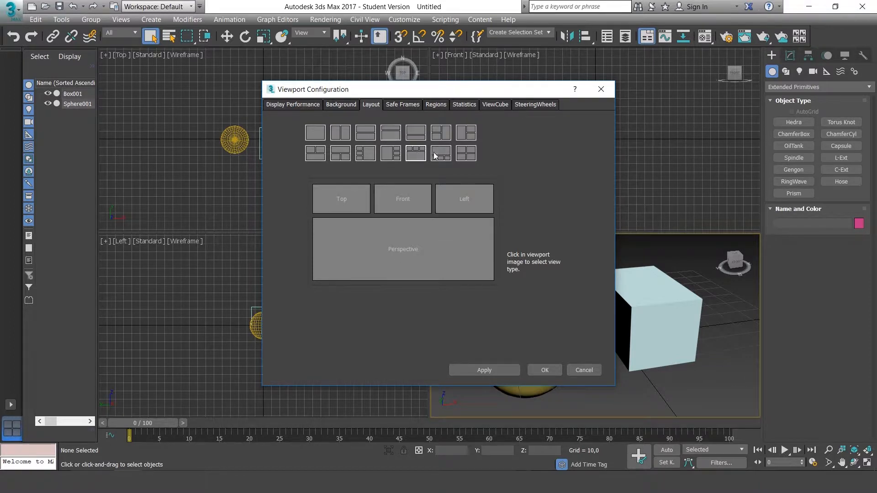
{"action": "left_click", "coordinate": [438, 155]}
{"action": "left_click", "coordinate": [441, 136]}
{"action": "left_click", "coordinate": [463, 136]}
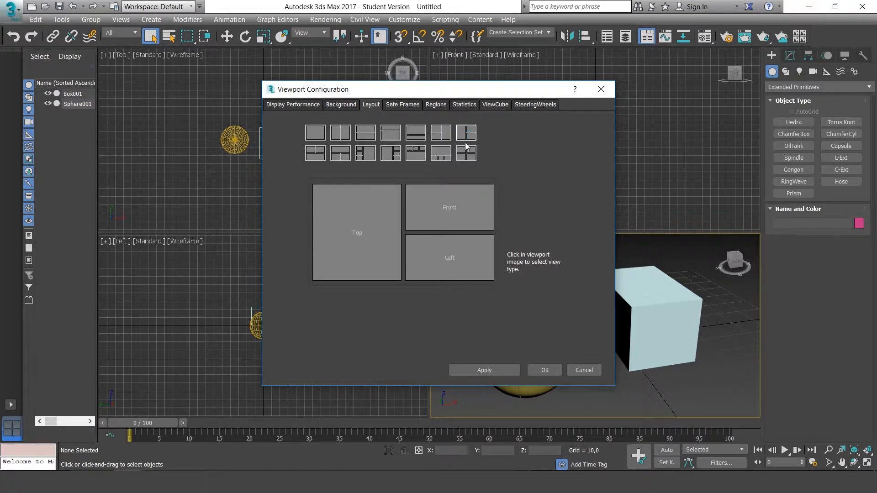
{"action": "left_click", "coordinate": [466, 155]}
{"action": "left_click", "coordinate": [441, 155]}
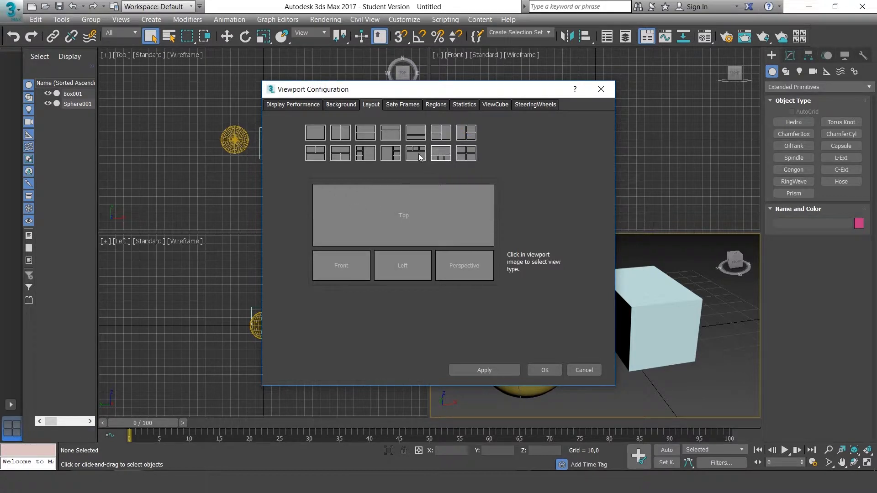
{"action": "left_click", "coordinate": [418, 157]}
{"action": "left_click", "coordinate": [396, 156]}
{"action": "left_click", "coordinate": [372, 156]}
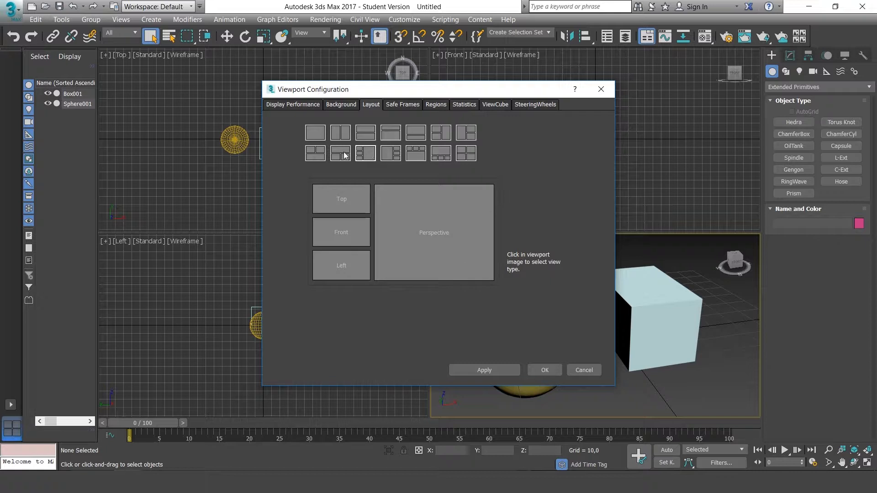
{"action": "left_click", "coordinate": [345, 155]}
{"action": "left_click", "coordinate": [315, 132]}
{"action": "left_click", "coordinate": [340, 132]}
{"action": "left_click", "coordinate": [348, 153]}
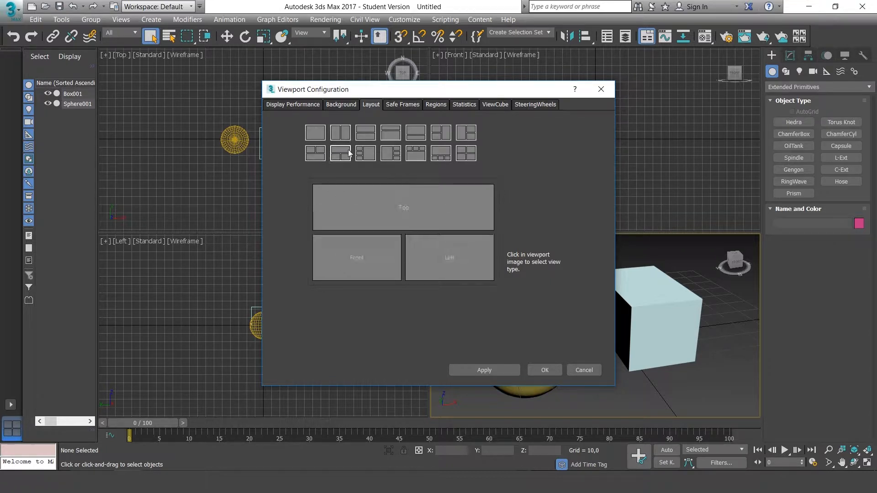
{"action": "left_click", "coordinate": [367, 140]}
{"action": "left_click", "coordinate": [368, 157]}
{"action": "left_click", "coordinate": [391, 140]}
{"action": "left_click", "coordinate": [396, 157]}
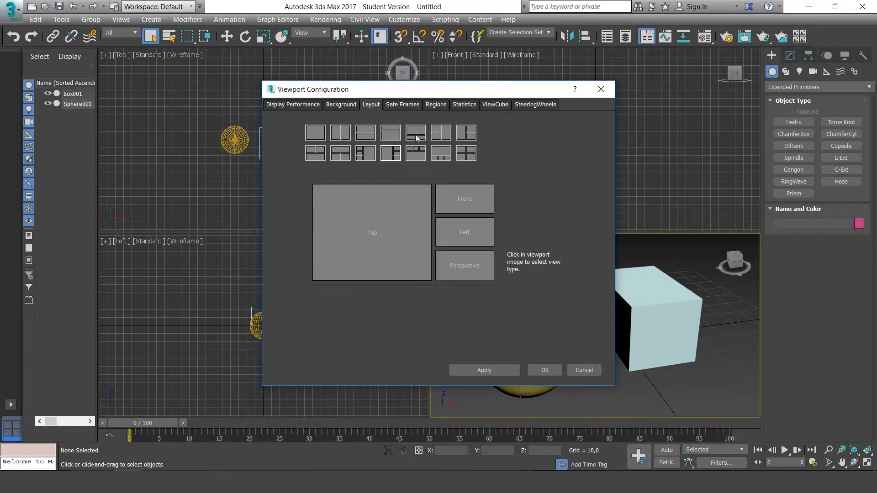
{"action": "left_click", "coordinate": [416, 137]}
{"action": "left_click", "coordinate": [417, 154]}
{"action": "left_click", "coordinate": [441, 136]}
{"action": "left_click", "coordinate": [441, 155]}
{"action": "left_click", "coordinate": [463, 138]}
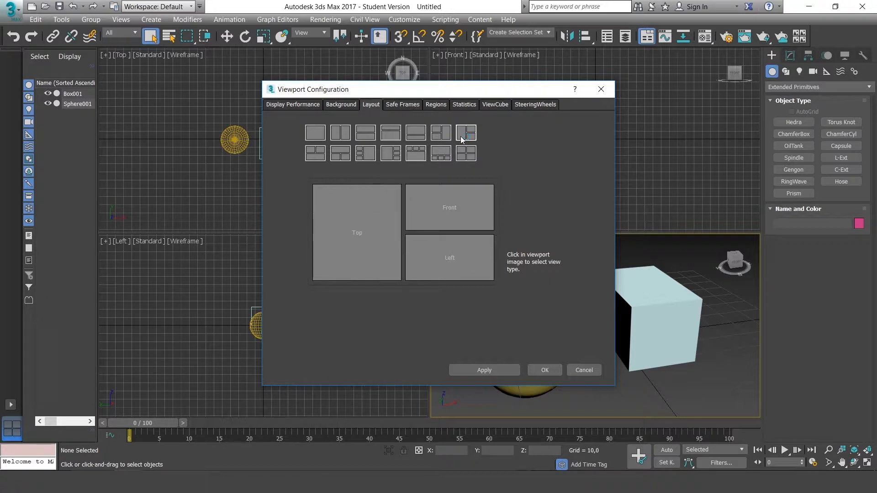
{"action": "left_click", "coordinate": [468, 157]}
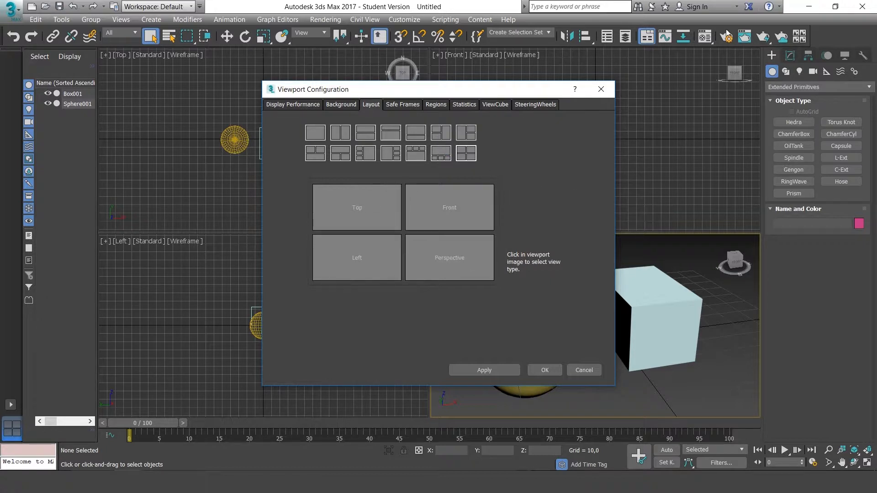
{"action": "left_click", "coordinate": [584, 370]}
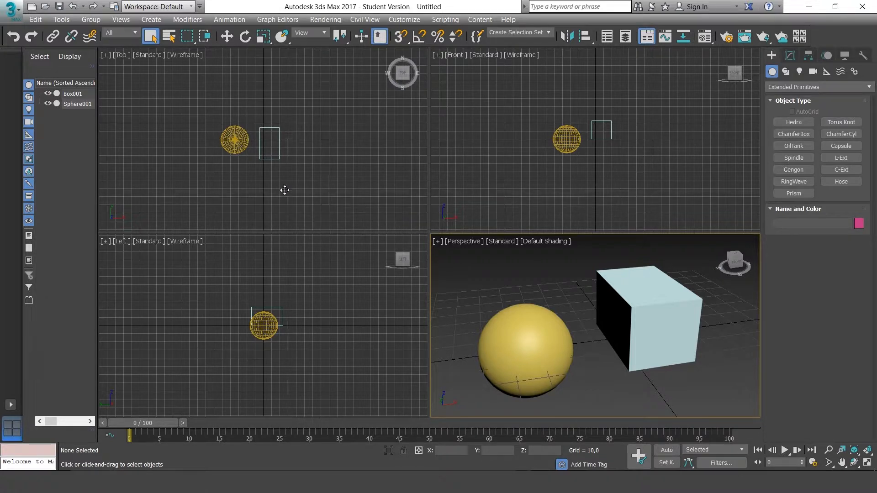
Resize the four viewports by their shared corner, leaving the Top and Front views slightly taller than the Left and Perspective views.
{"action": "left_click_drag", "start_coordinate": [285, 190], "coordinate": [483, 199]}
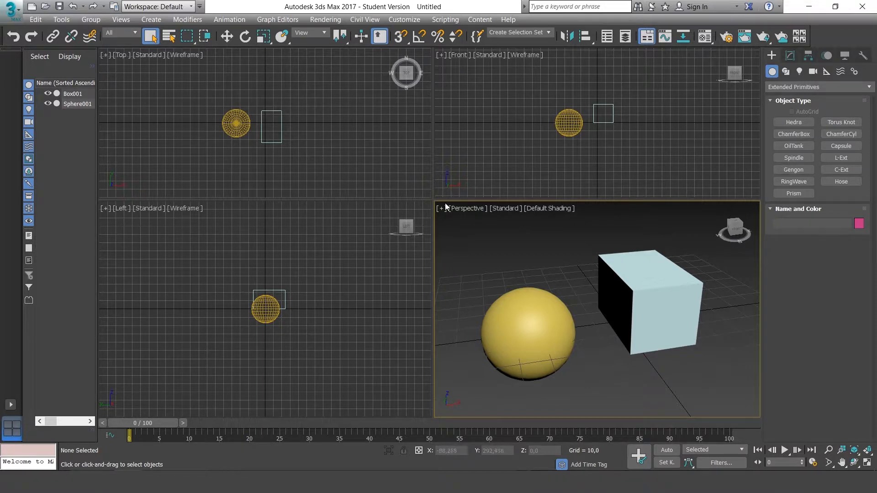
{"action": "left_click_drag", "start_coordinate": [432, 202], "coordinate": [427, 245]}
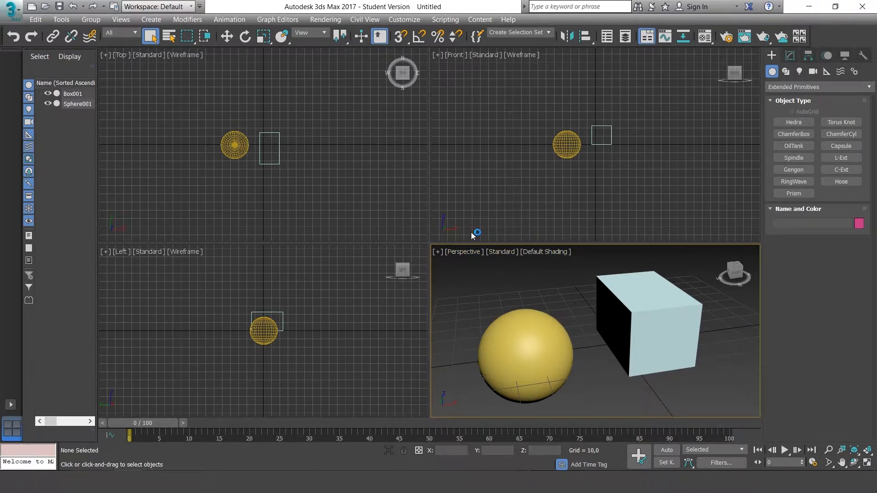
Examine the Perspective viewport's general options, its point-of-view choices and its rendering quality options.
{"action": "left_click", "coordinate": [439, 252]}
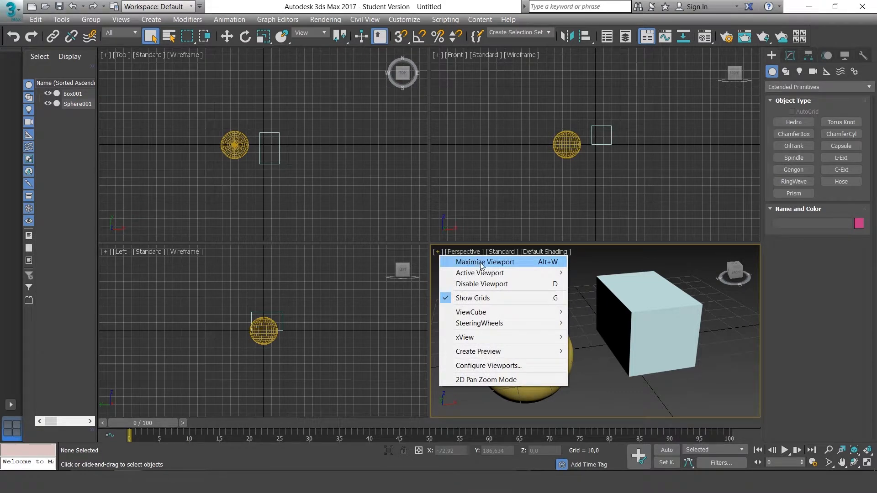
{"action": "mouse_move", "coordinate": [497, 274]}
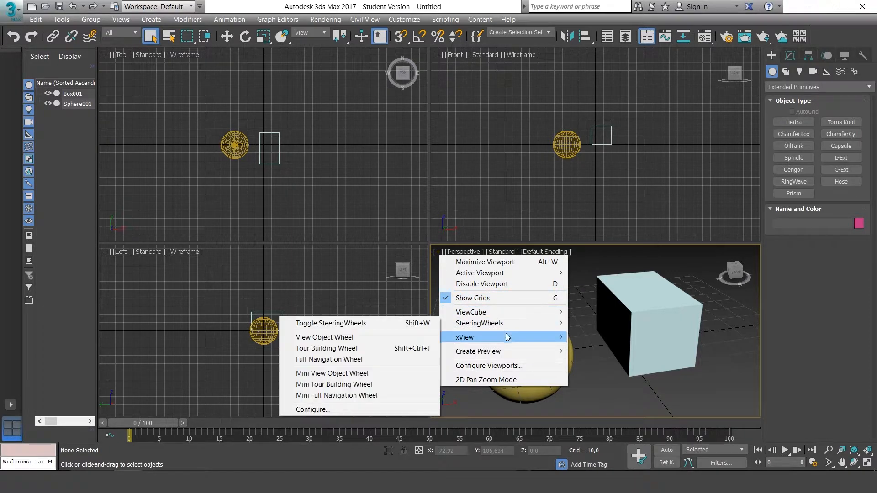
{"action": "mouse_move", "coordinate": [505, 341]}
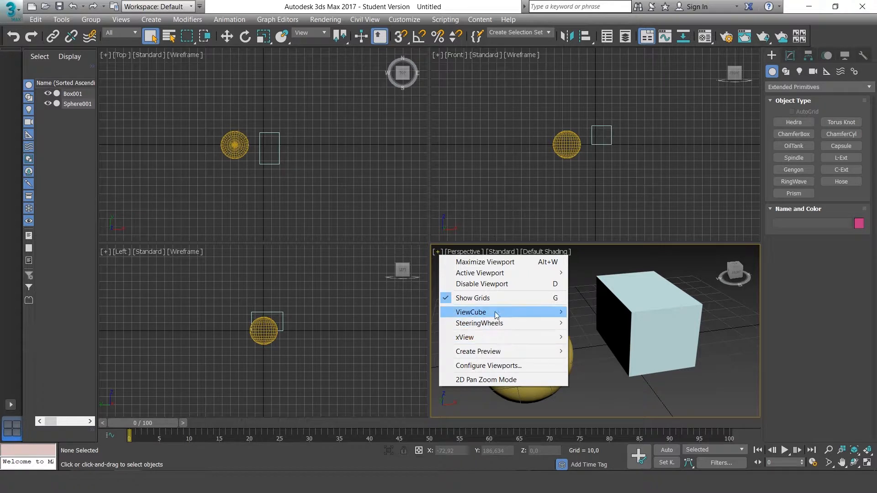
{"action": "left_click", "coordinate": [472, 254]}
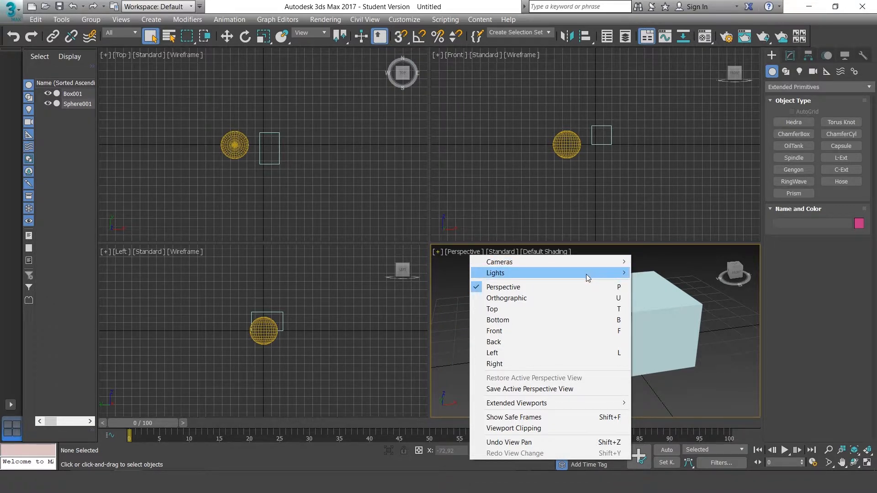
{"action": "left_click", "coordinate": [504, 253]}
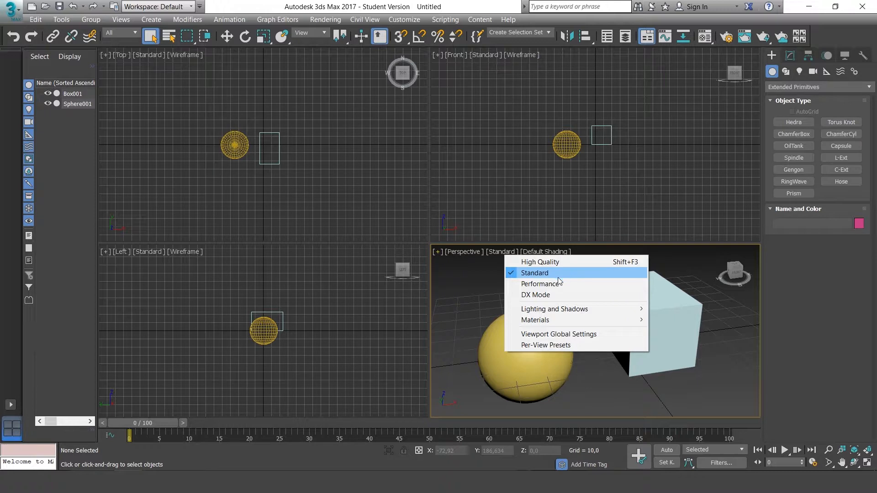
{"action": "left_click", "coordinate": [725, 323]}
{"action": "mouse_move", "coordinate": [725, 322]}
{"action": "middle_mouse_down"}
{"action": "mouse_move", "coordinate": [712, 335]}
{"action": "mouse_move", "coordinate": [724, 321]}
{"action": "middle_mouse_up"}
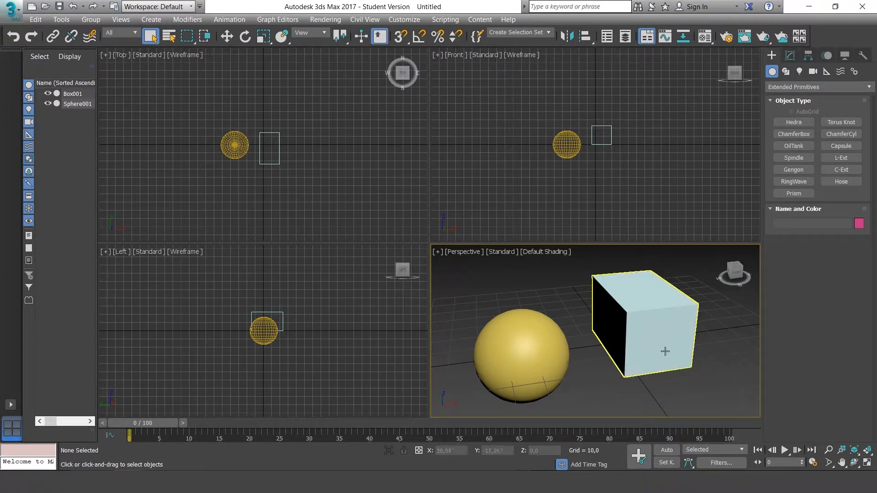
Set the Perspective viewport's rendering quality to High Quality and inspect the box and sphere.
{"action": "left_click", "coordinate": [509, 253]}
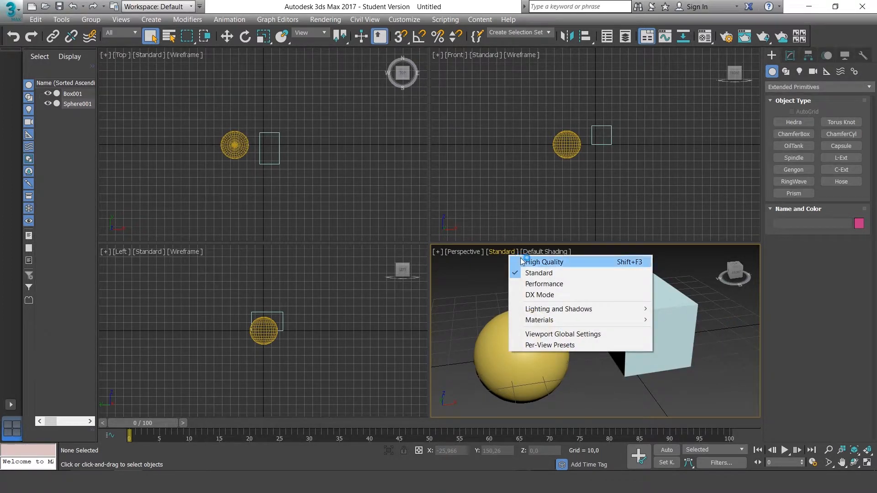
{"action": "left_click", "coordinate": [546, 273]}
{"action": "left_click", "coordinate": [547, 264]}
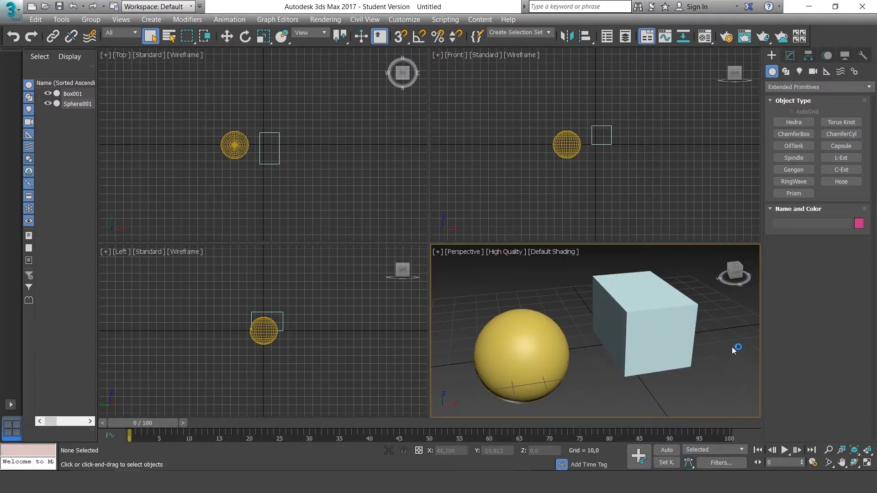
{"action": "mouse_move", "coordinate": [731, 331]}
{"action": "middle_mouse_down"}
{"action": "mouse_move", "coordinate": [725, 351]}
{"action": "mouse_move", "coordinate": [728, 335]}
{"action": "middle_mouse_up"}
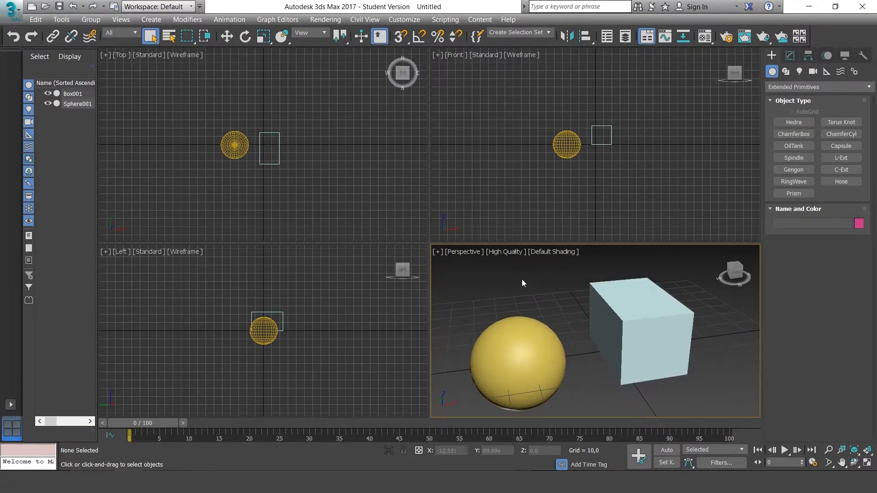
Set the Perspective viewport's rendering quality to Standard and inspect the box and sphere.
{"action": "left_click", "coordinate": [514, 253]}
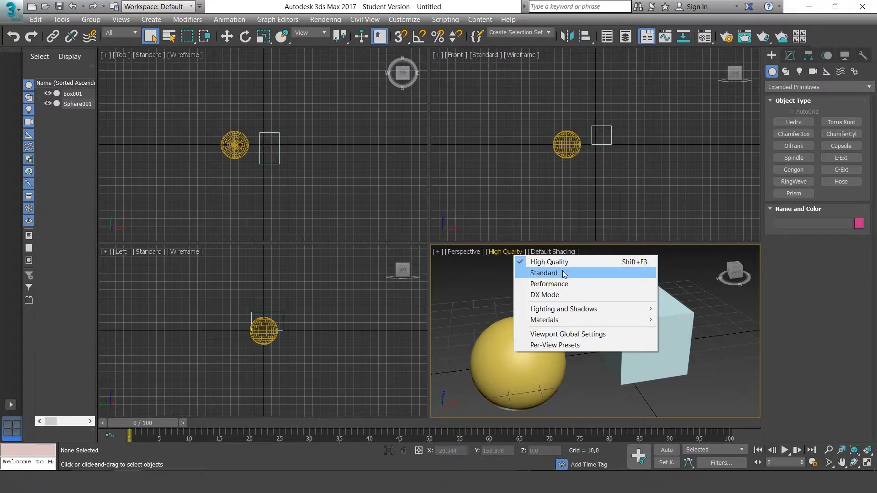
{"action": "left_click", "coordinate": [543, 272]}
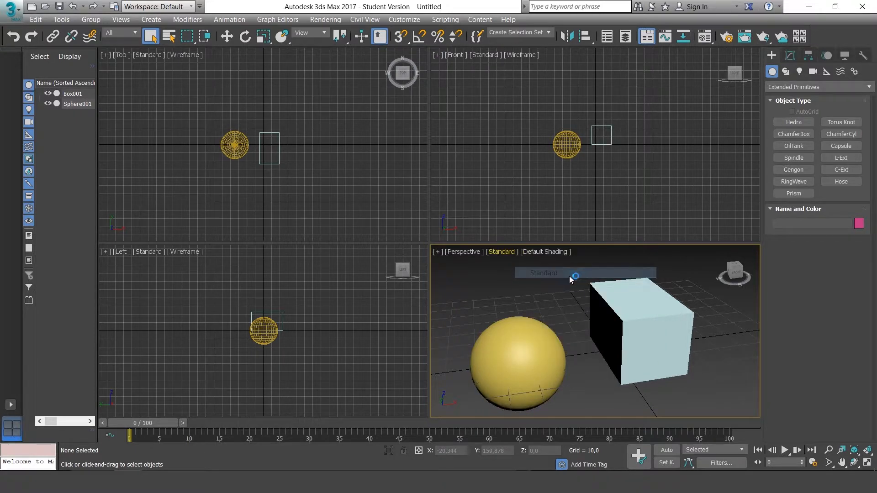
{"action": "mouse_move", "coordinate": [717, 356]}
{"action": "middle_mouse_down"}
{"action": "mouse_move", "coordinate": [718, 348]}
{"action": "mouse_move", "coordinate": [716, 357]}
{"action": "middle_mouse_up"}
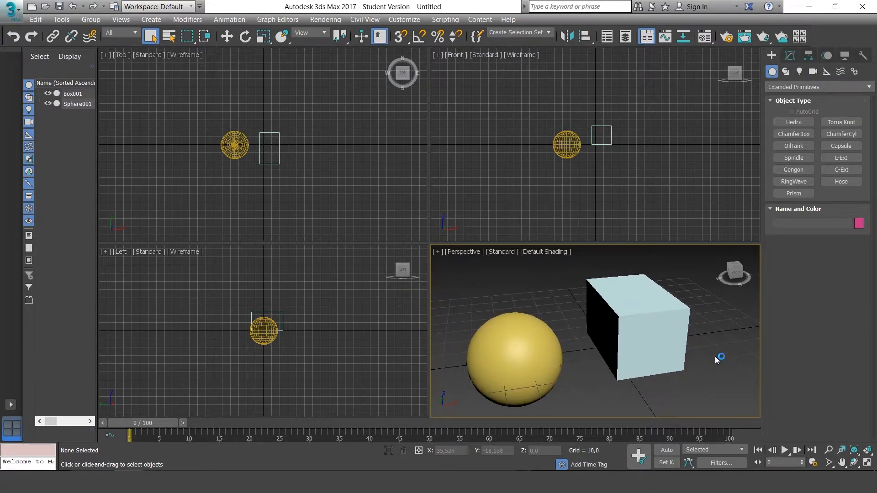
Display the Perspective viewport with Facets shading and inspect the sphere's faceted surface.
{"action": "left_click", "coordinate": [551, 253]}
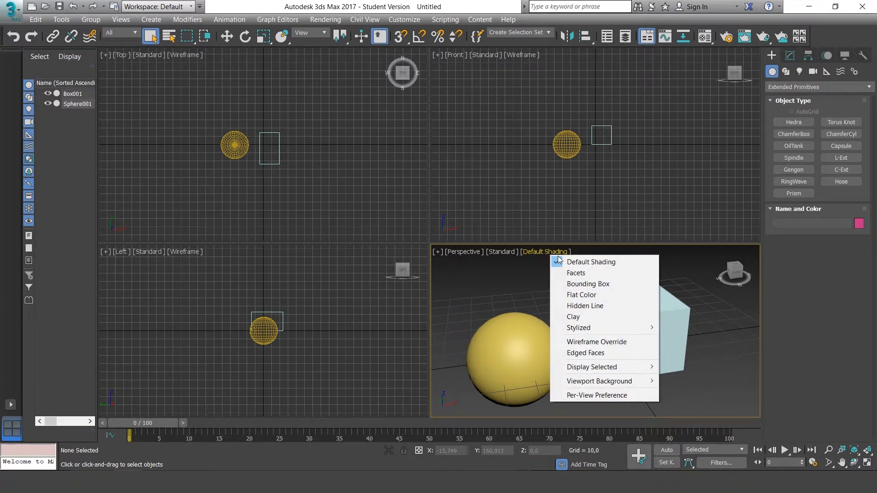
{"action": "left_click", "coordinate": [598, 273]}
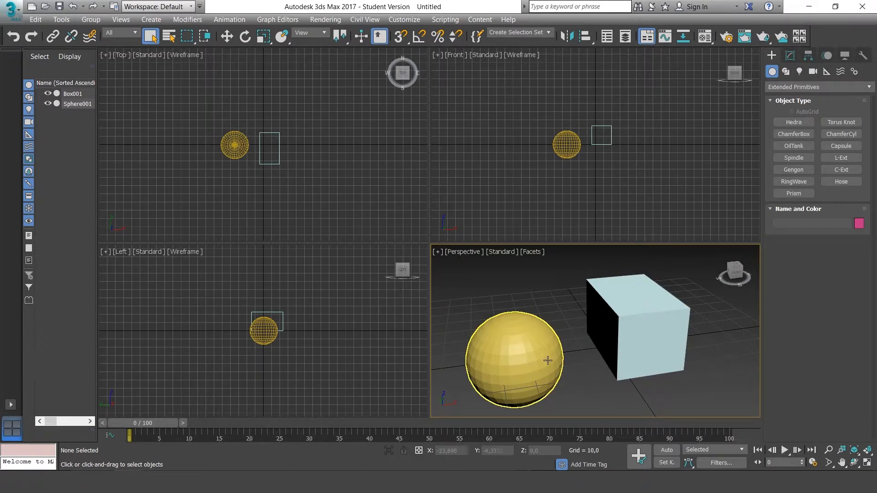
{"action": "middle_click_drag", "start_coordinate": [696, 393], "coordinate": [693, 365]}
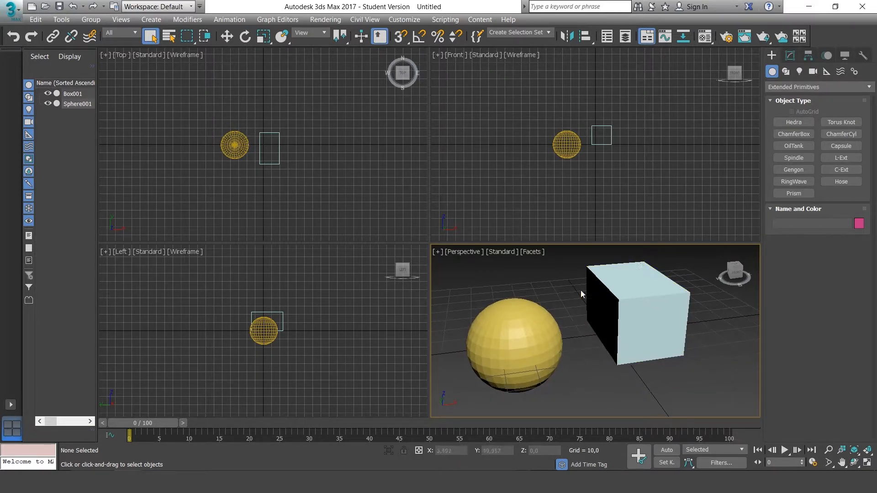
Preview the Perspective viewport in Flat Color and in Clay shading.
{"action": "left_click", "coordinate": [540, 252]}
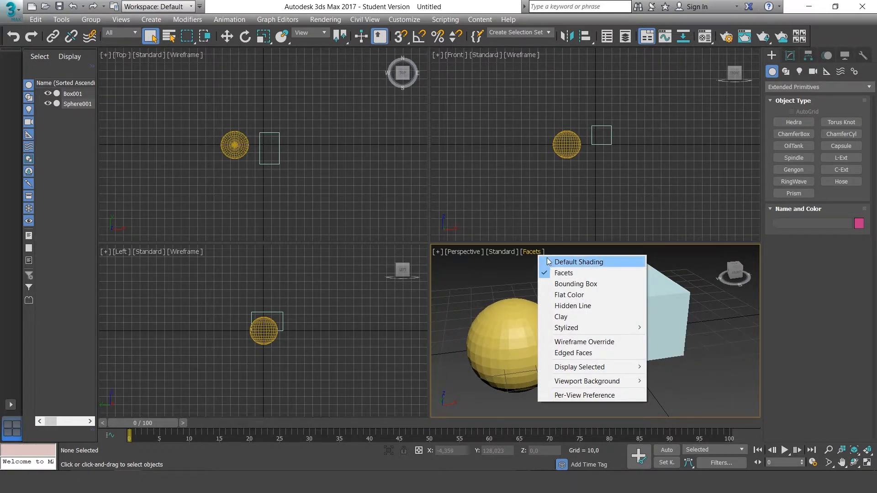
{"action": "left_click", "coordinate": [567, 295]}
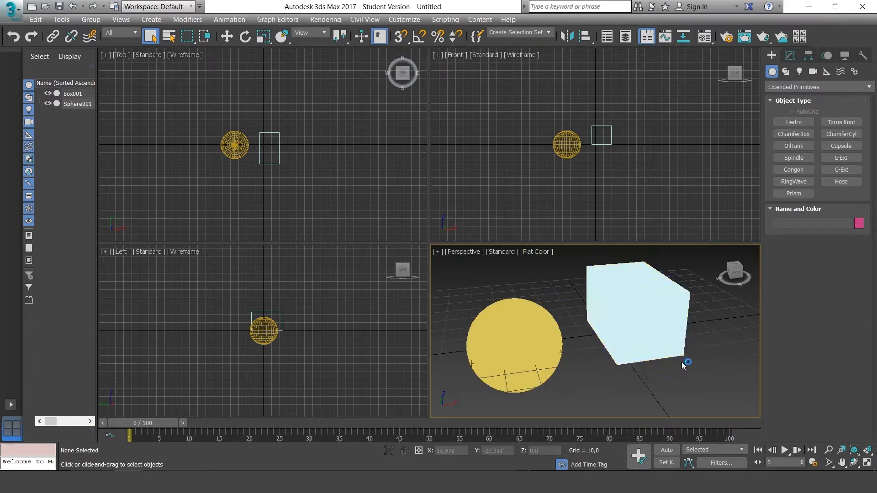
{"action": "left_click", "coordinate": [539, 254]}
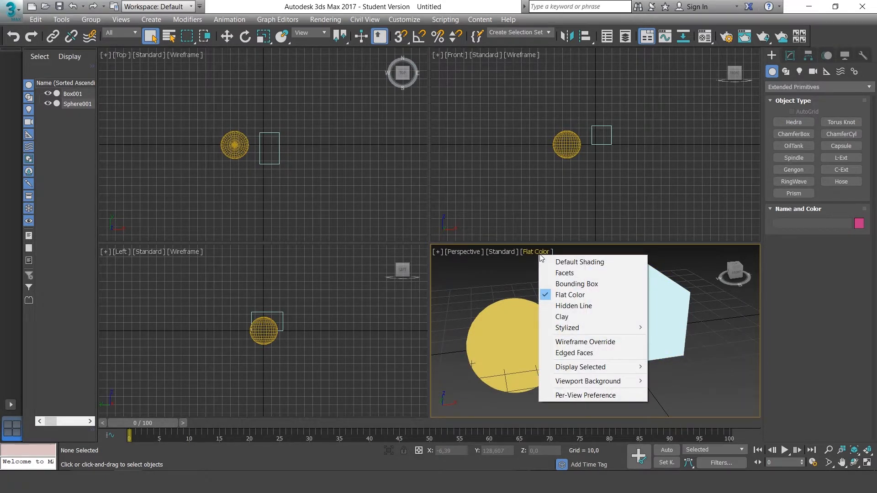
{"action": "left_click", "coordinate": [575, 317]}
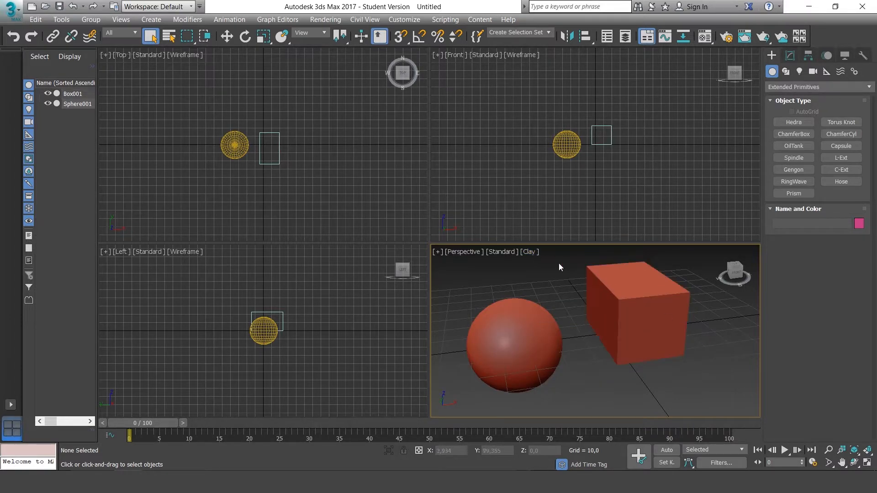
Preview the stylized Graphite look in the Perspective viewport and restore Default Shading.
{"action": "left_click", "coordinate": [529, 252]}
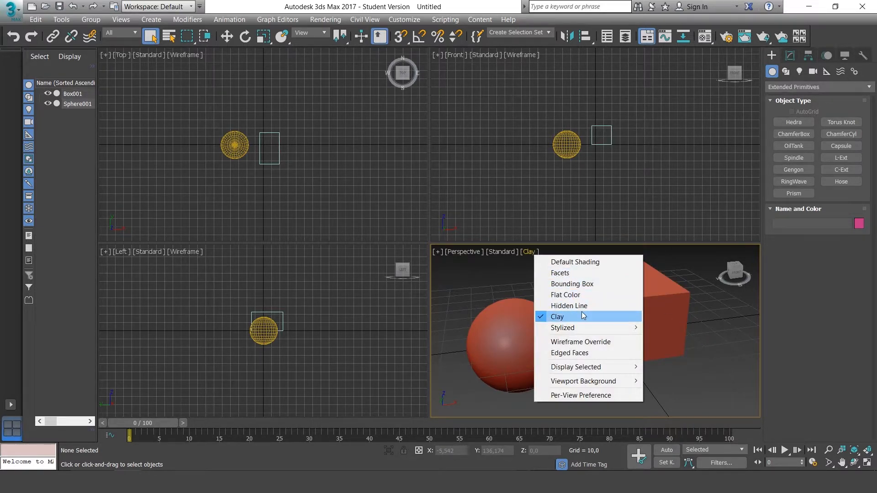
{"action": "mouse_move", "coordinate": [584, 328]}
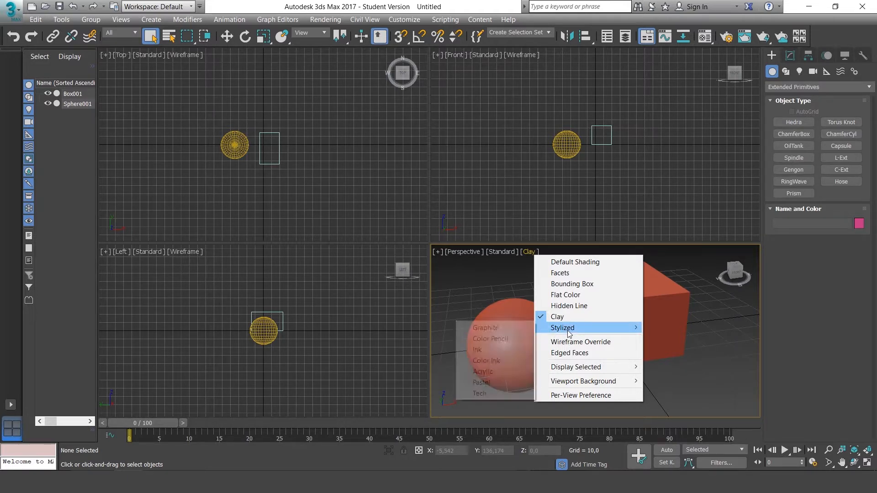
{"action": "left_click", "coordinate": [508, 327]}
{"action": "left_click", "coordinate": [529, 251]}
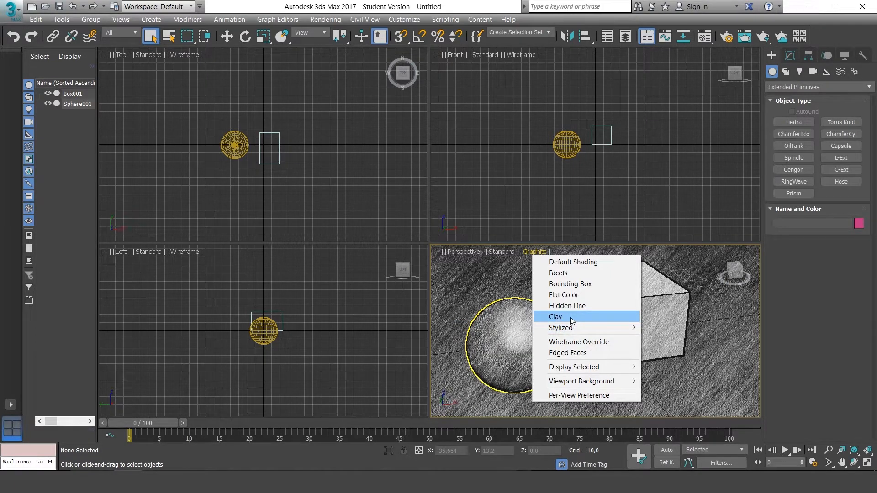
{"action": "left_click", "coordinate": [583, 263]}
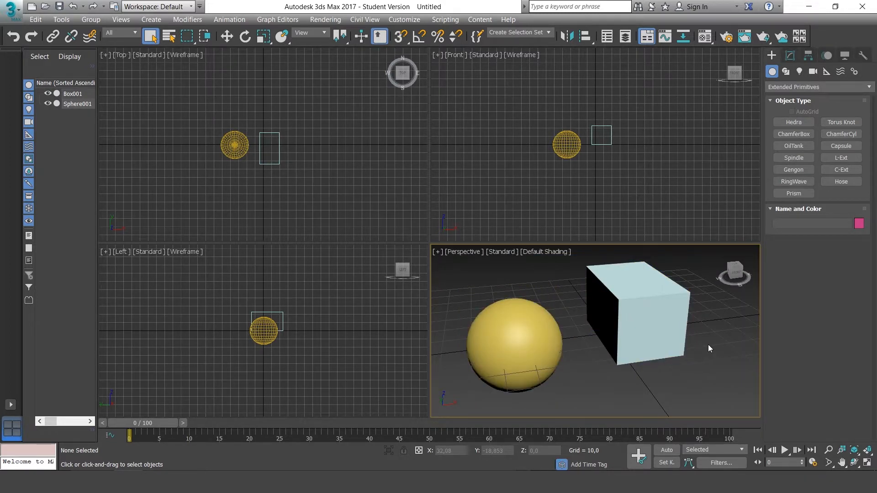
Toggle the Edged Faces overlay in the Perspective viewport several times, leaving it on over the shaded box and sphere.
{"action": "mouse_move", "coordinate": [705, 345]}
{"action": "middle_mouse_down", "text": "alt"}
{"action": "mouse_move", "coordinate": [730, 338]}
{"action": "mouse_move", "coordinate": [669, 347]}
{"action": "mouse_move", "coordinate": [711, 344]}
{"action": "middle_mouse_up", "text": "alt"}
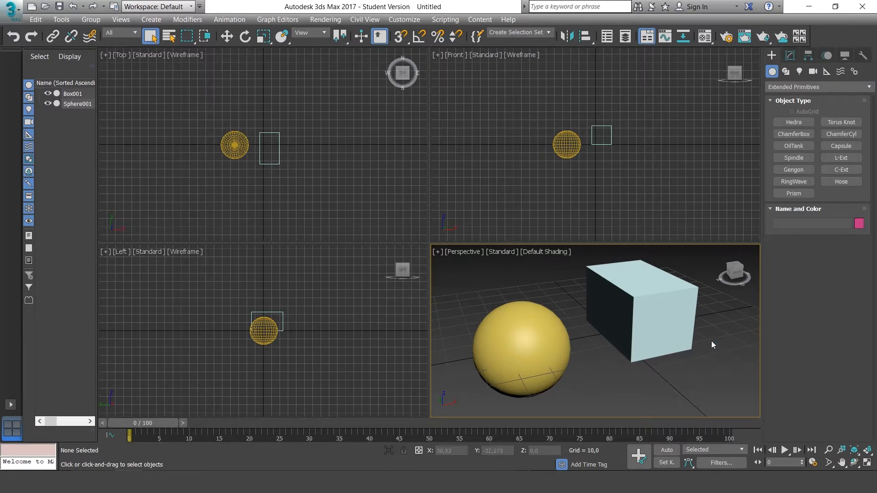
{"action": "key", "text": "F4"}
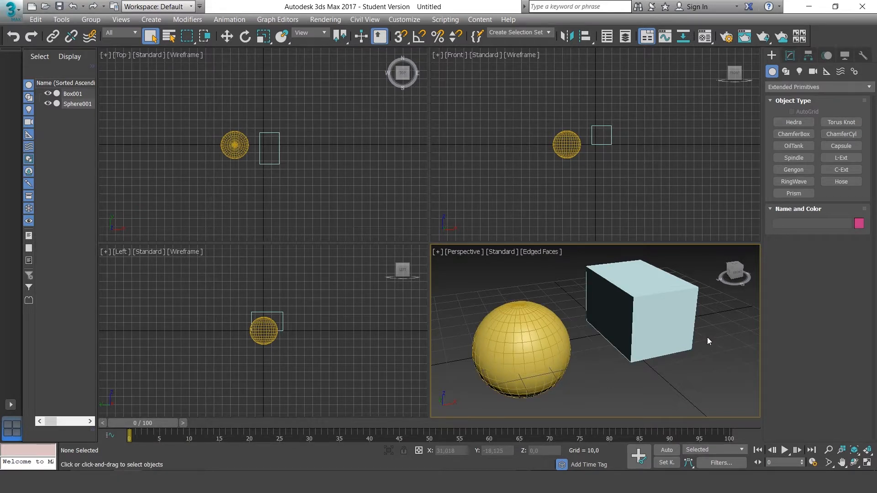
{"action": "key", "text": "F4"}
{"action": "key", "text": "F4"}
{"action": "key", "text": "F4"}
{"action": "key", "text": "F4"}
Toggle the Perspective viewport between shaded and wireframe display, leaving it in Wireframe, and inspect the box and sphere.
{"action": "key", "text": "F3"}
{"action": "key", "text": "F3"}
{"action": "key", "text": "F3"}
{"action": "key", "text": "F3"}
{"action": "key", "text": "F3"}
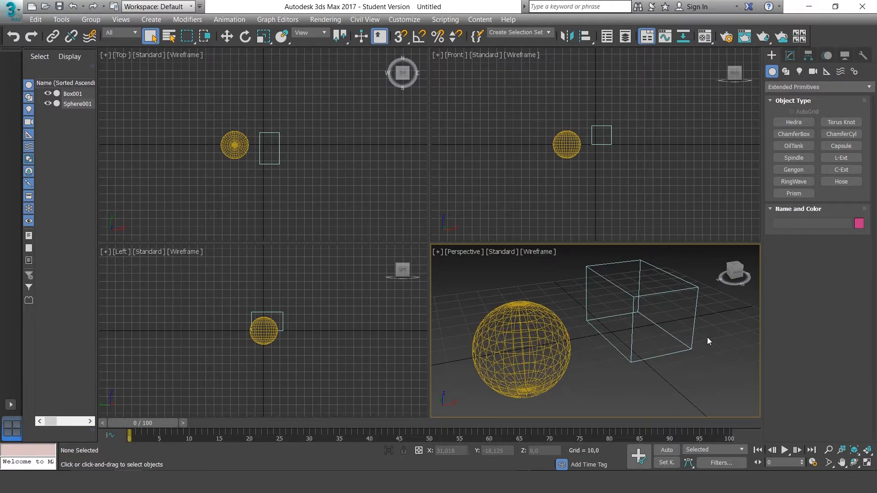
{"action": "middle_click_drag", "start_coordinate": [694, 347], "coordinate": [707, 338], "text": "alt"}
Toggle the Front viewport between wireframe and shaded display, leaving it shaded with Edged Faces on an enlarged view of both objects.
{"action": "middle_click_drag", "start_coordinate": [646, 192], "coordinate": [643, 202]}
{"action": "key", "text": "F3"}
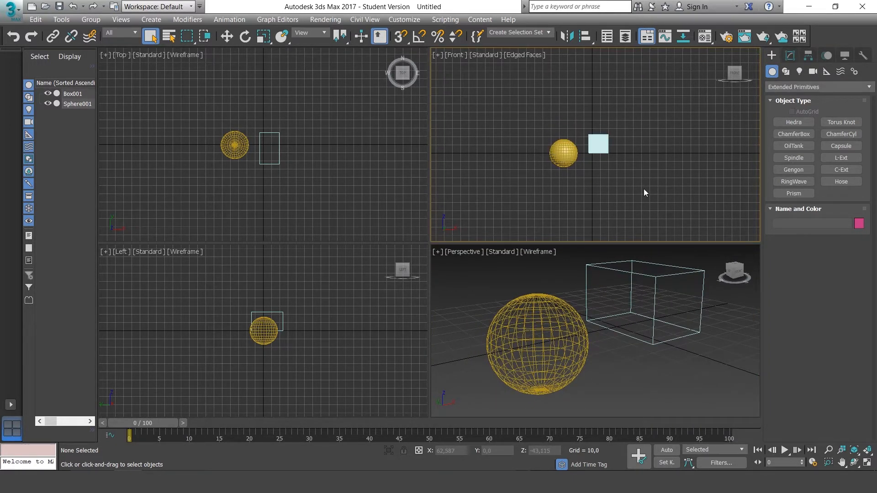
{"action": "scroll", "coordinate": [604, 164], "scroll_direction": "up", "scroll_amount": 8}
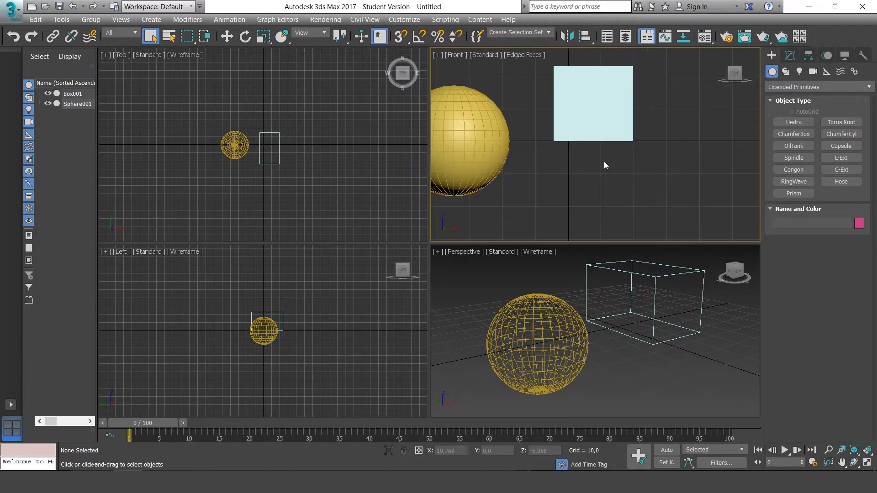
{"action": "middle_click_drag", "start_coordinate": [608, 164], "coordinate": [651, 175]}
{"action": "key", "text": "F3"}
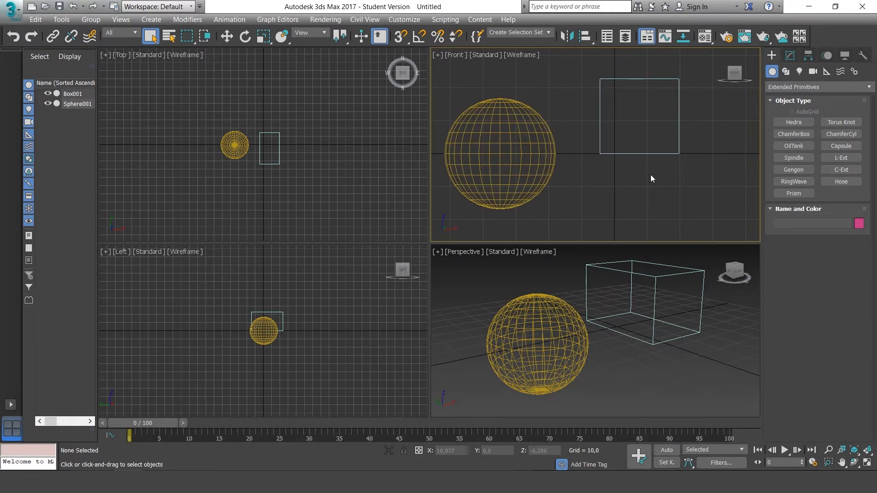
{"action": "key", "text": "F3"}
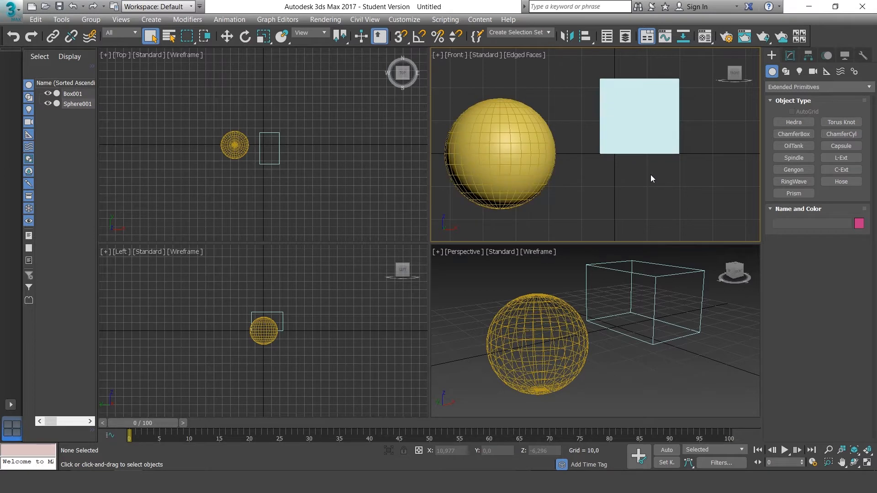
Select the sphere in the Left viewport to compare it across all views, and clear the selection.
{"action": "middle_click_drag", "start_coordinate": [668, 318], "coordinate": [664, 310]}
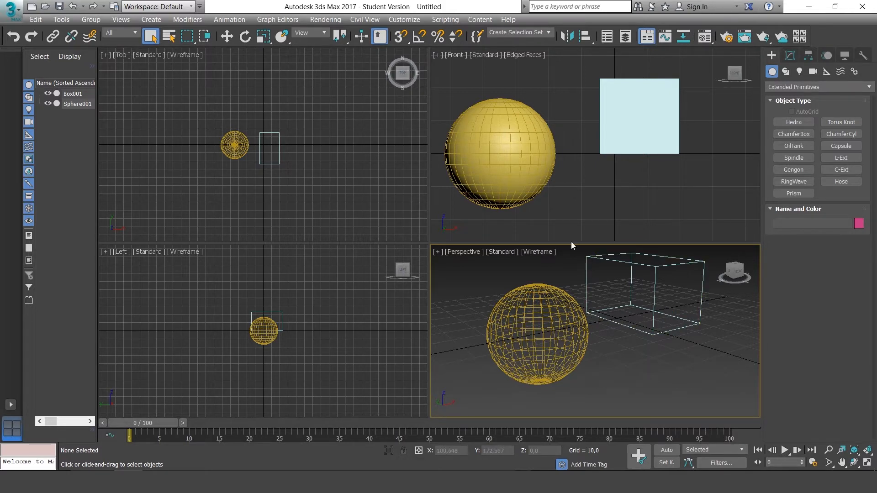
{"action": "left_click", "coordinate": [332, 298]}
{"action": "left_click", "coordinate": [263, 330]}
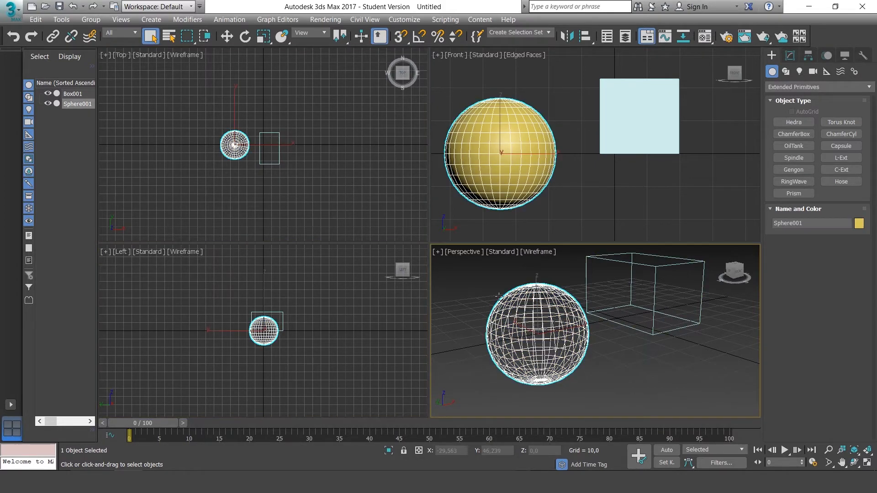
{"action": "left_click", "coordinate": [537, 214]}
{"action": "left_click", "coordinate": [464, 294]}
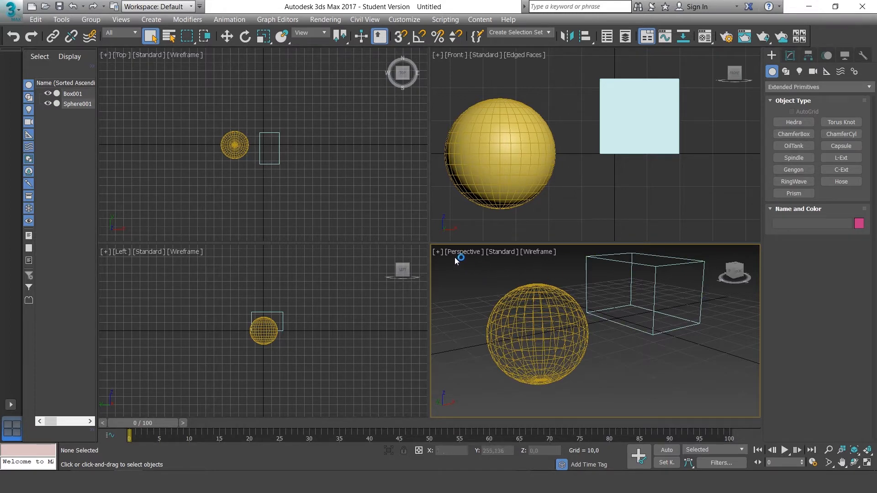
Toggle the Perspective viewport between maximized and four-view display, ending in the four-view layout.
{"action": "left_click", "coordinate": [438, 252]}
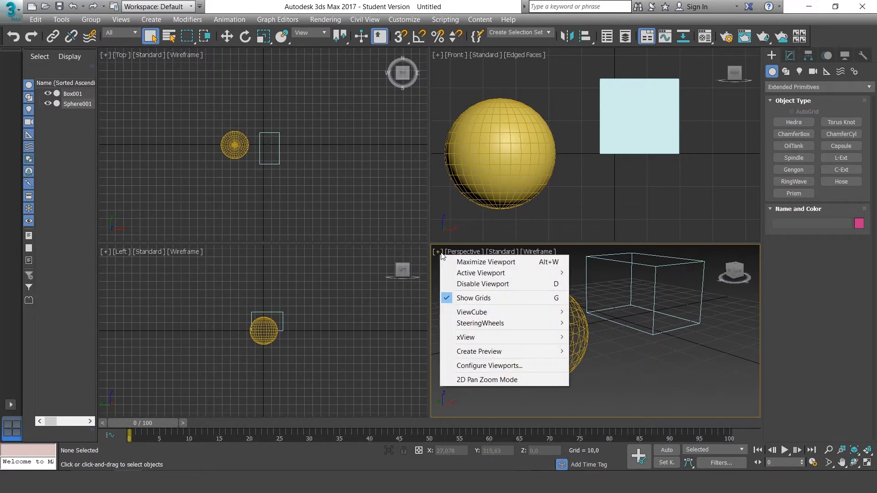
{"action": "left_click", "coordinate": [463, 263]}
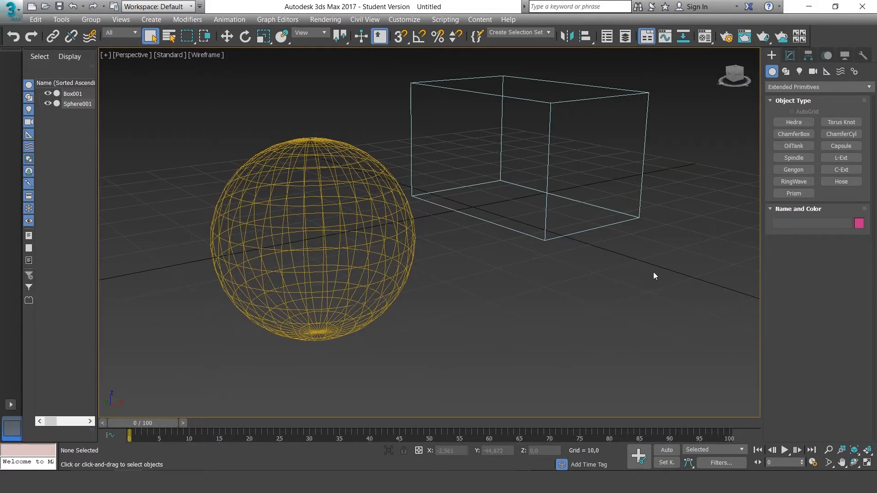
{"action": "middle_click_drag", "start_coordinate": [653, 272], "coordinate": [665, 290]}
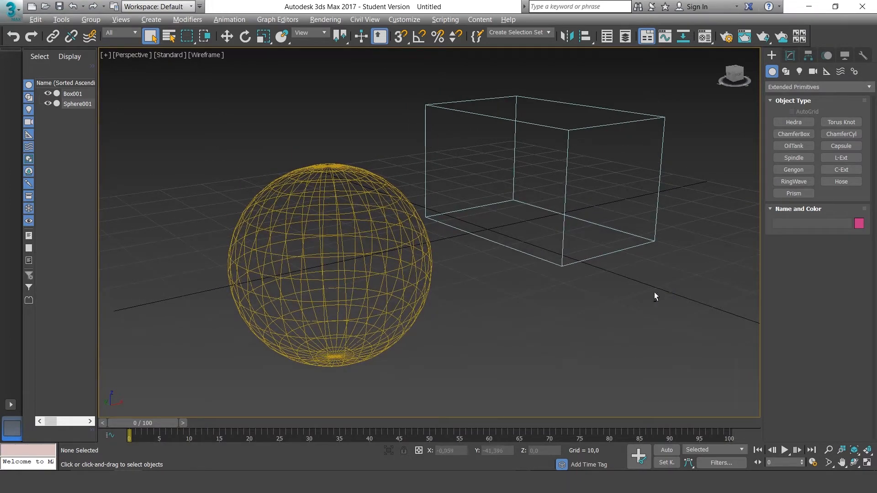
{"action": "key", "text": "alt+w"}
{"action": "key", "text": "alt+w"}
{"action": "key", "text": "alt+w"}
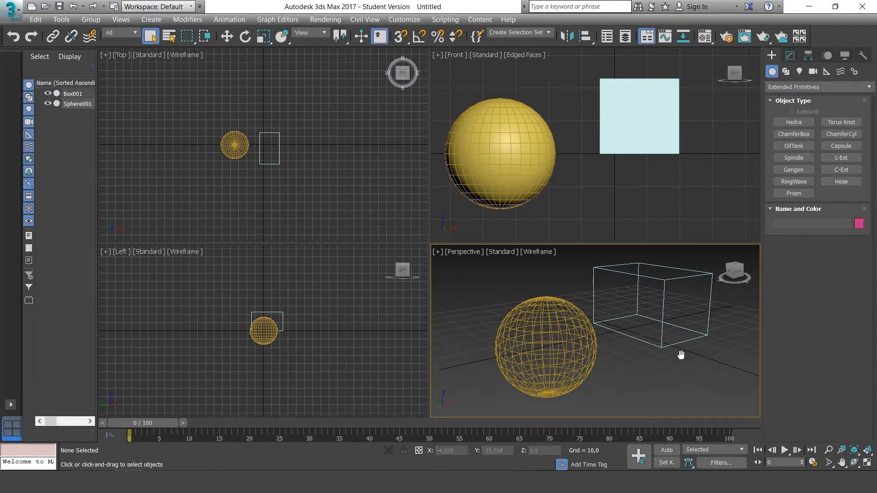
Pan, orbit and zoom around the box and sphere in the Perspective viewport to demonstrate view navigation.
{"action": "middle_click_drag", "start_coordinate": [681, 354], "coordinate": [646, 367]}
{"action": "middle_click_drag", "start_coordinate": [625, 379], "coordinate": [670, 365]}
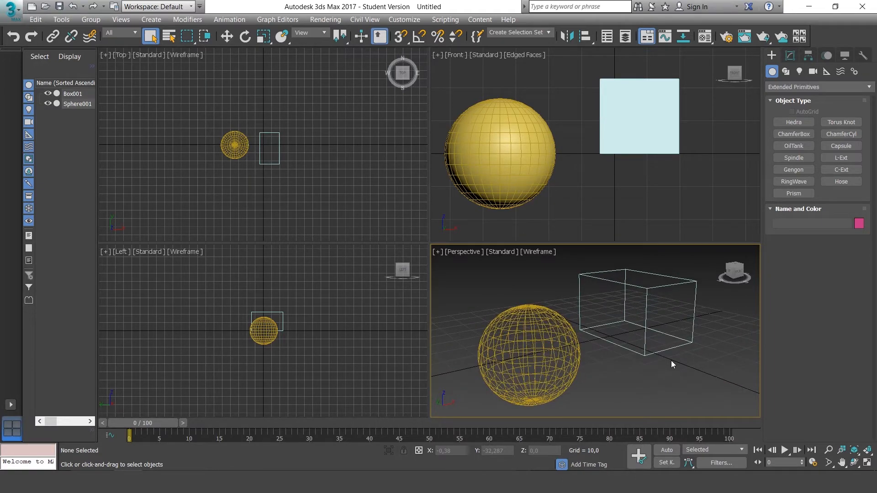
{"action": "middle_click_drag", "start_coordinate": [702, 352], "coordinate": [604, 369], "text": "alt"}
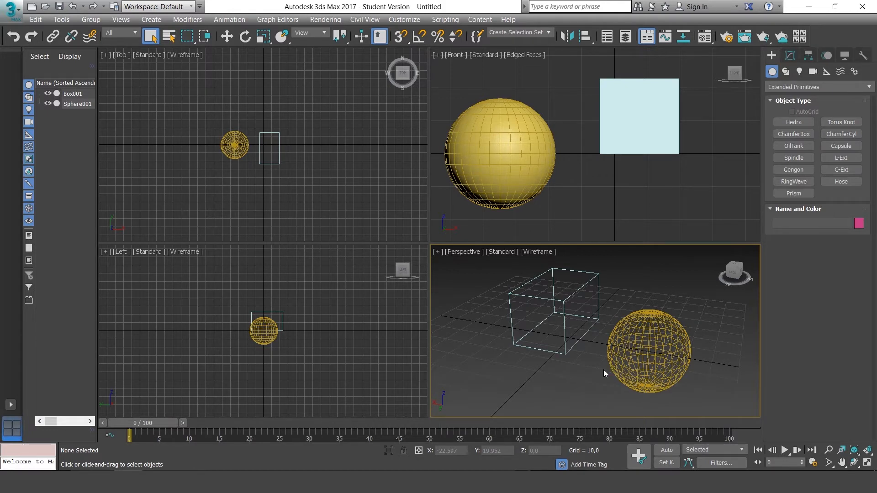
{"action": "scroll", "coordinate": [603, 370], "scroll_direction": "up", "scroll_amount": 5}
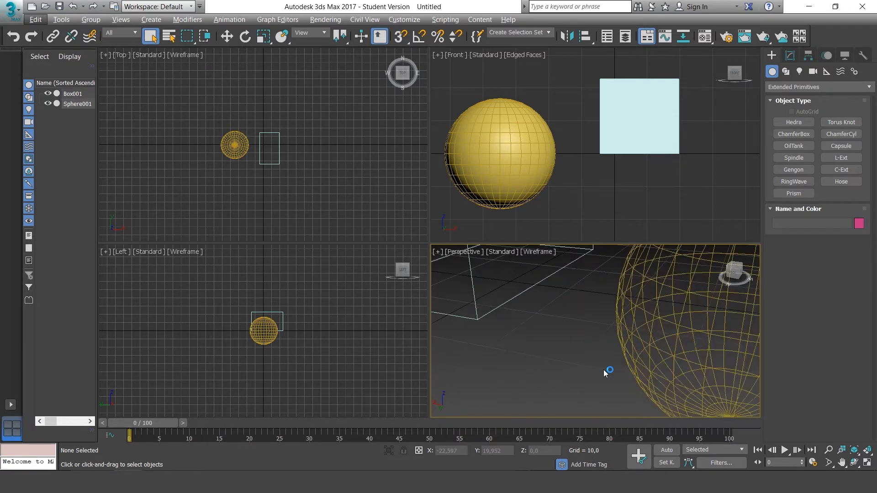
{"action": "scroll", "coordinate": [604, 369], "scroll_direction": "down", "scroll_amount": 8}
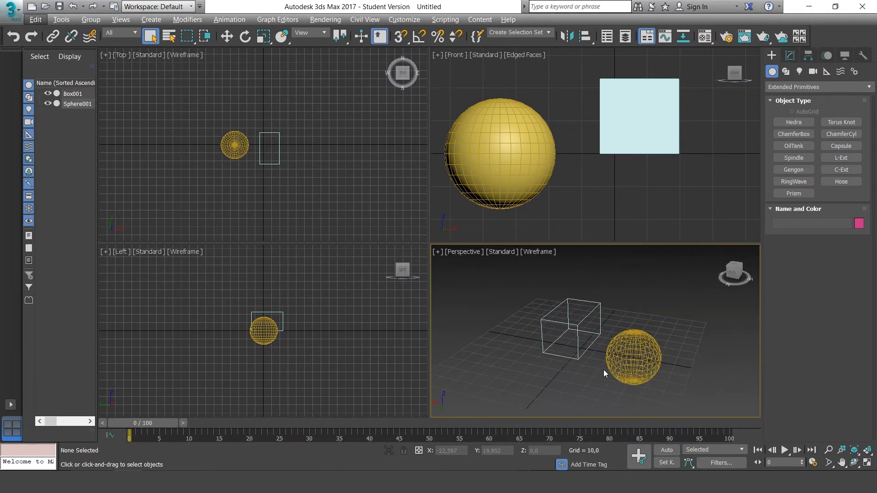
{"action": "scroll", "coordinate": [604, 369], "scroll_direction": "up", "scroll_amount": 4}
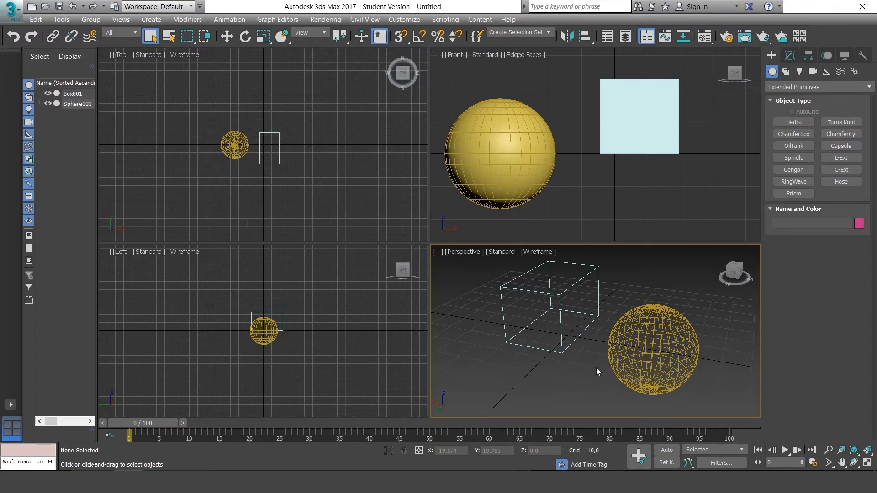
Move the Perspective view away from the objects, reframe the whole scene with Zoom Extents, and orbit around it.
{"action": "mouse_move", "coordinate": [596, 368]}
{"action": "middle_mouse_down", "text": "alt"}
{"action": "mouse_move", "coordinate": [681, 338]}
{"action": "mouse_move", "coordinate": [486, 397]}
{"action": "mouse_move", "coordinate": [664, 319]}
{"action": "mouse_move", "coordinate": [497, 374]}
{"action": "mouse_move", "coordinate": [598, 375]}
{"action": "middle_mouse_up", "text": "alt"}
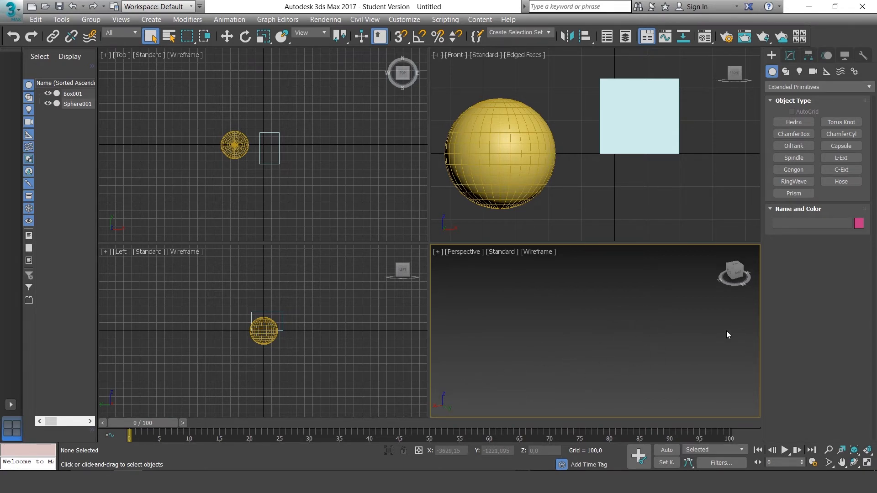
{"action": "key", "text": "z"}
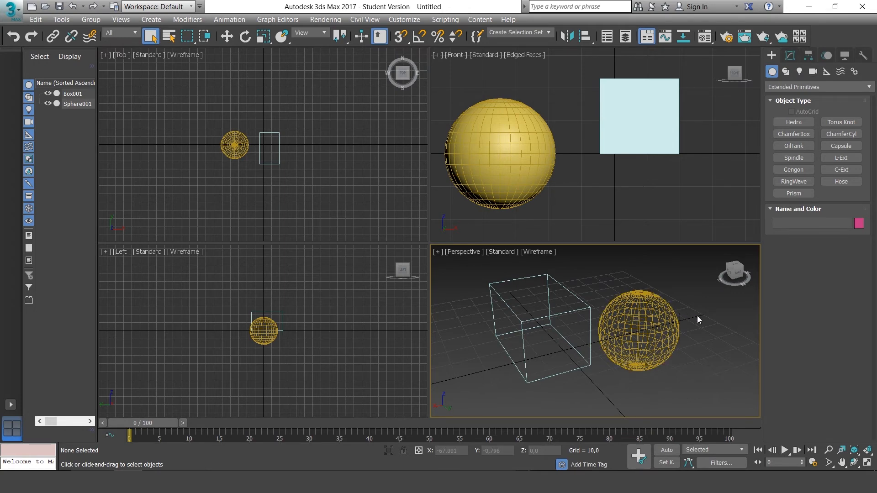
{"action": "middle_click_drag", "start_coordinate": [709, 327], "coordinate": [653, 319], "text": "alt"}
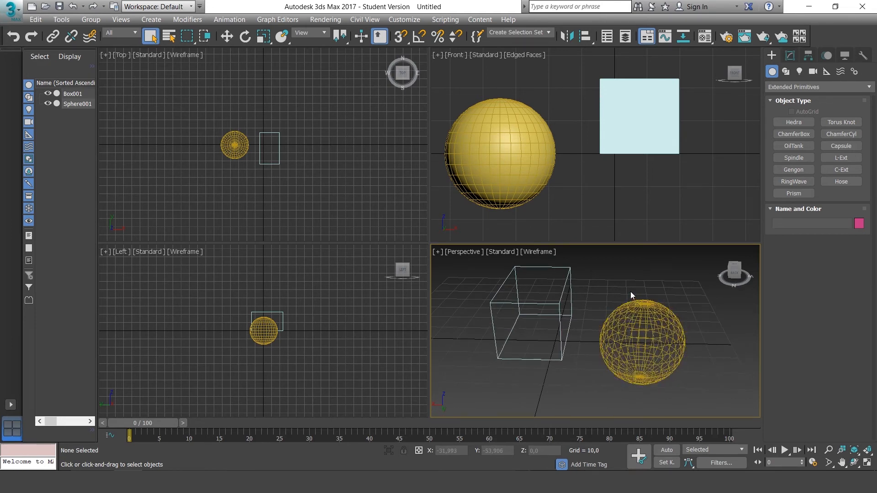
Select the sphere in the Perspective viewport, orbit the view with it selected, and clear the selection.
{"action": "left_click", "coordinate": [638, 303]}
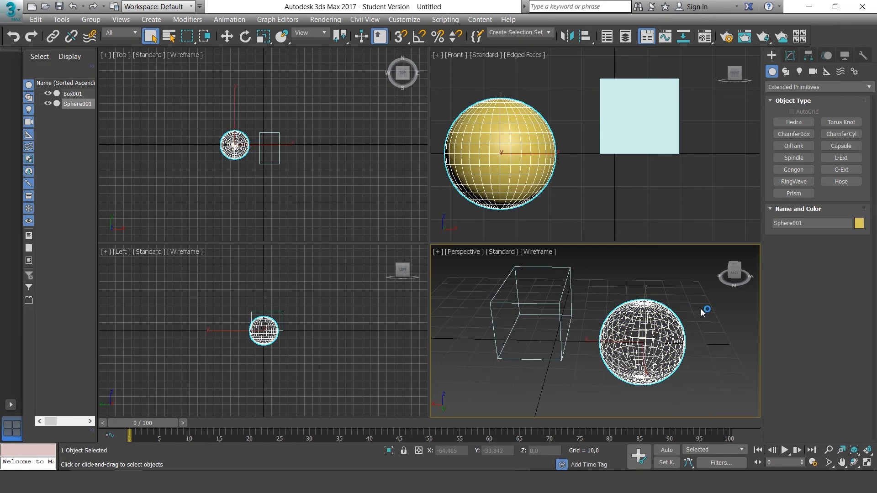
{"action": "middle_click_drag", "start_coordinate": [722, 368], "coordinate": [720, 335], "text": "alt"}
{"action": "left_click", "coordinate": [640, 274]}
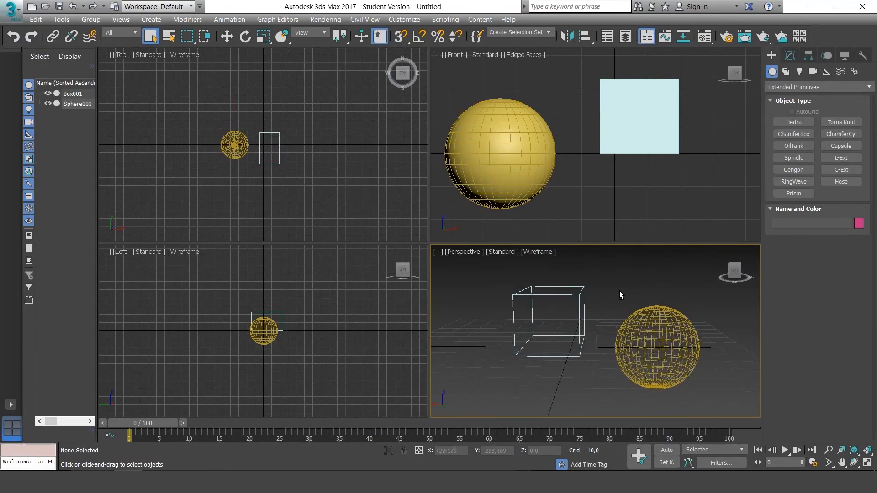